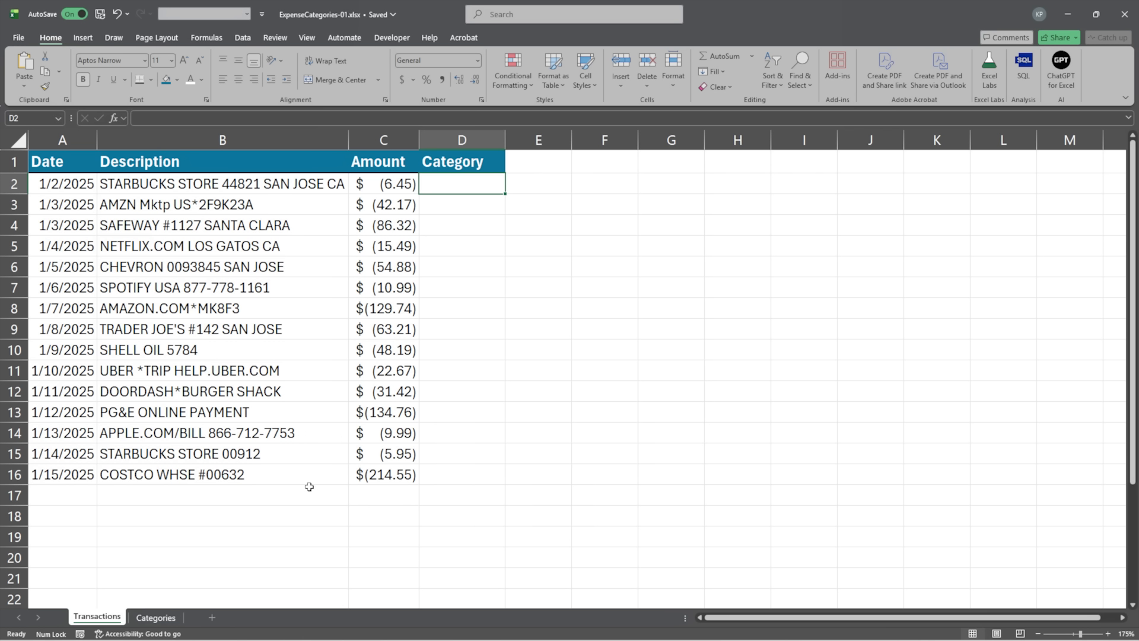
- Compare the keyword-to-category list on the Categories sheet with the descriptions on the Transactions sheet
{"action": "left_click", "coordinate": [149, 620]}
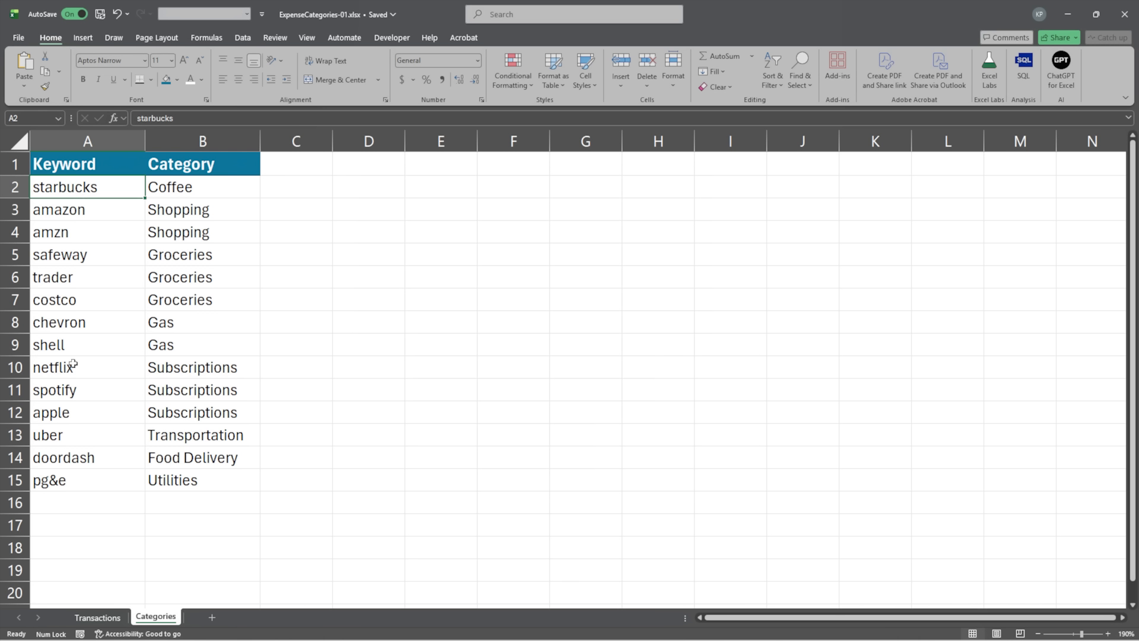
{"action": "left_click", "coordinate": [98, 618]}
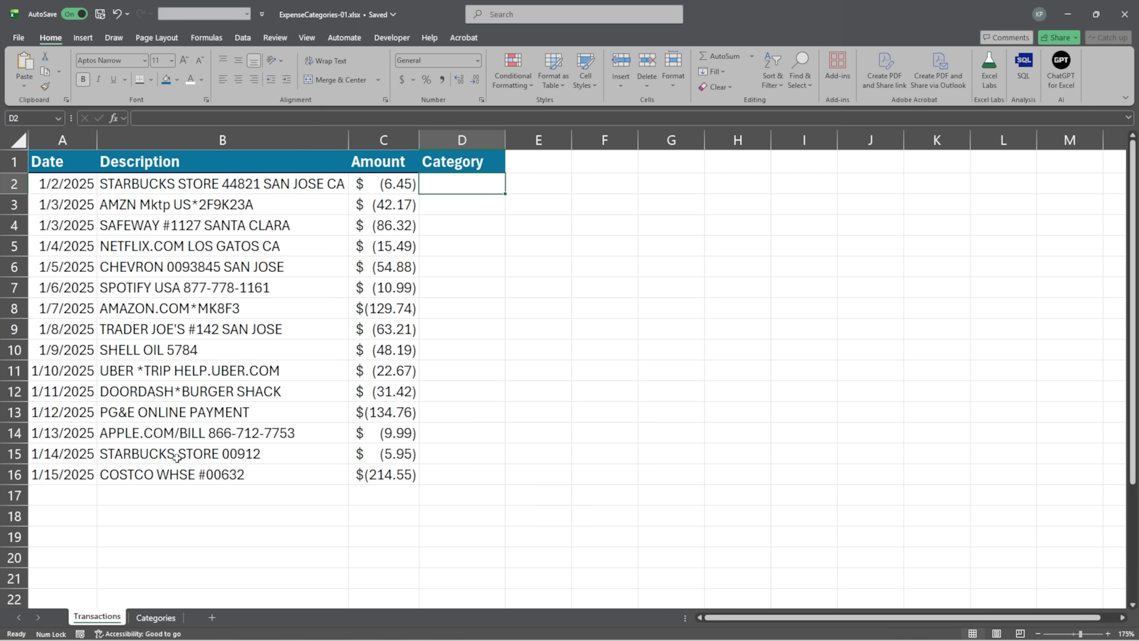
{"action": "left_click", "coordinate": [158, 617]}
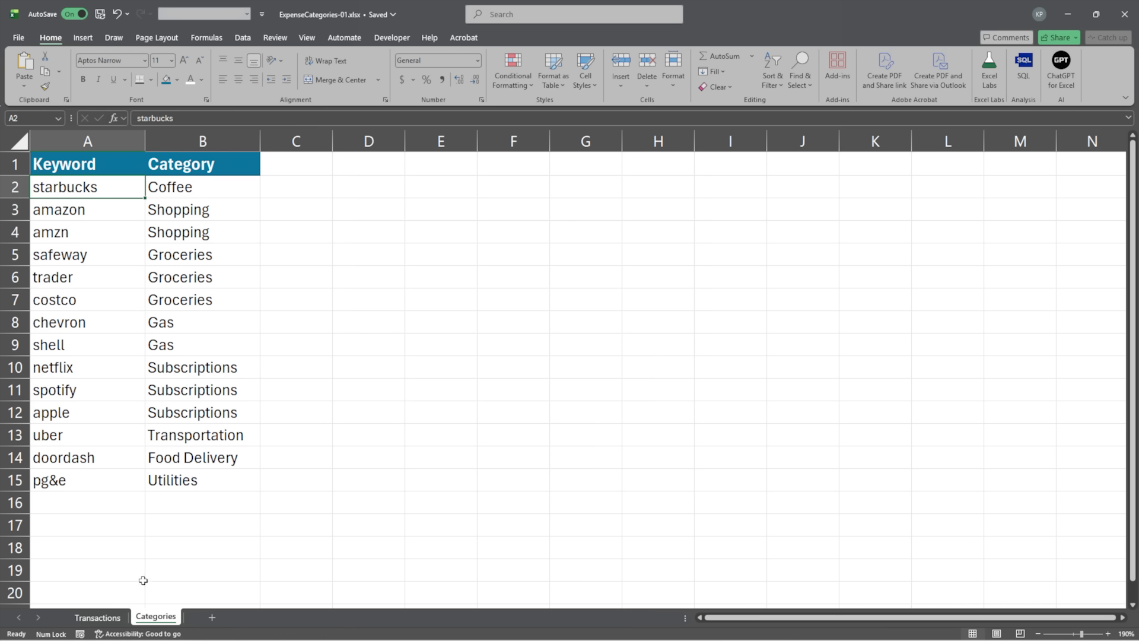
{"action": "left_click", "coordinate": [96, 618]}
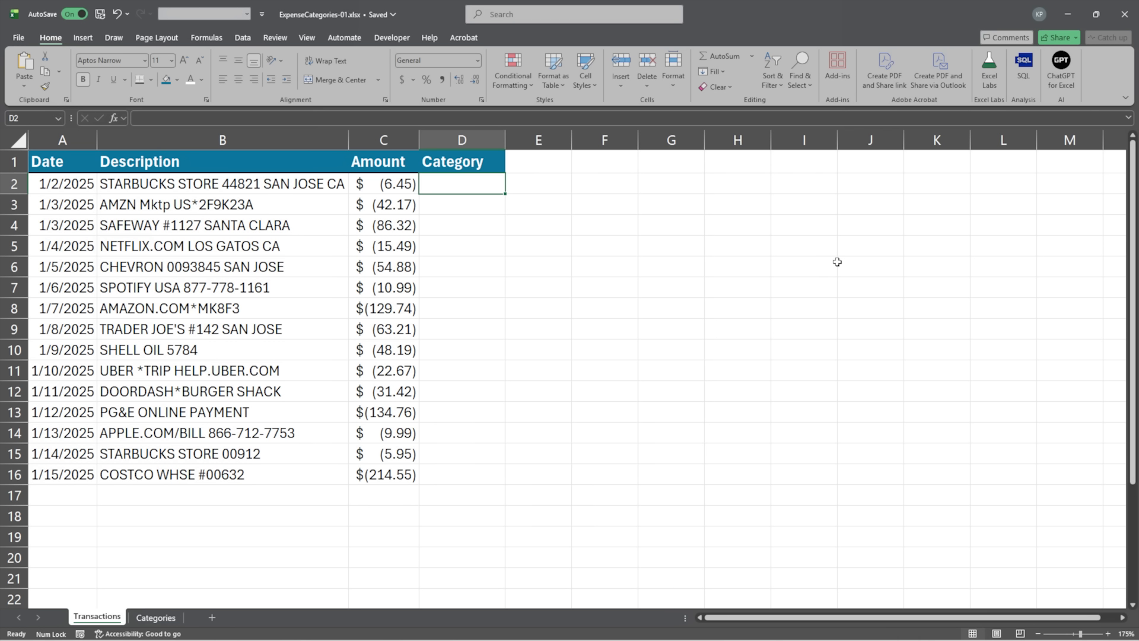
- Begin a LET formula in cell D2 of the Transactions sheet, with its arguments starting on a new line
{"action": "type", "text": "=let"}
{"action": "key", "text": "Tab"}
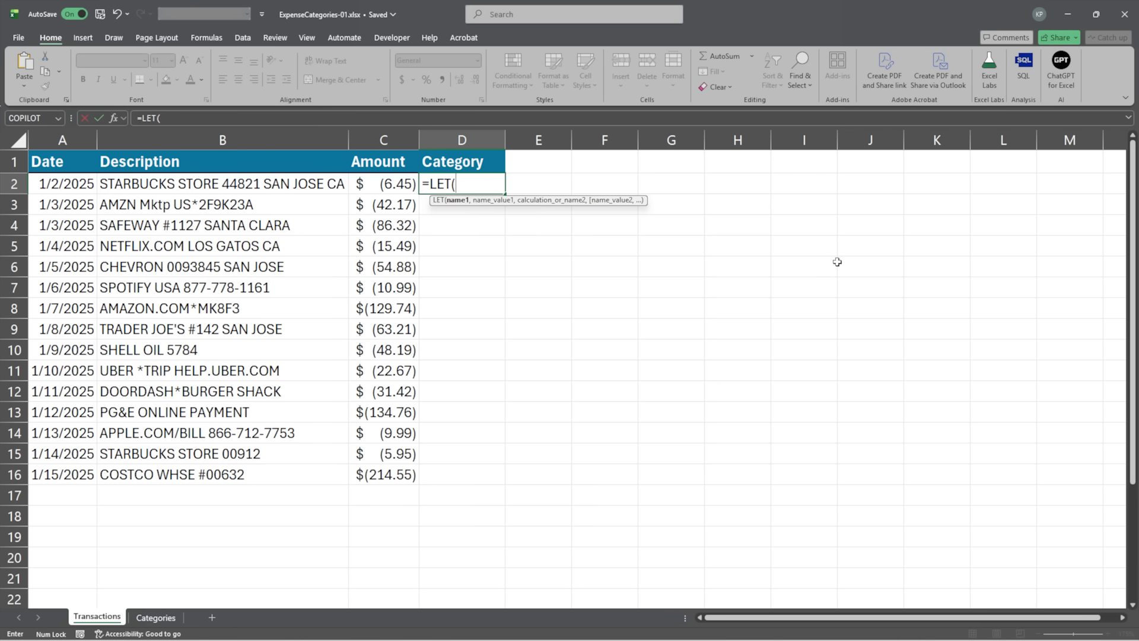
{"action": "key", "text": "alt+Return"}
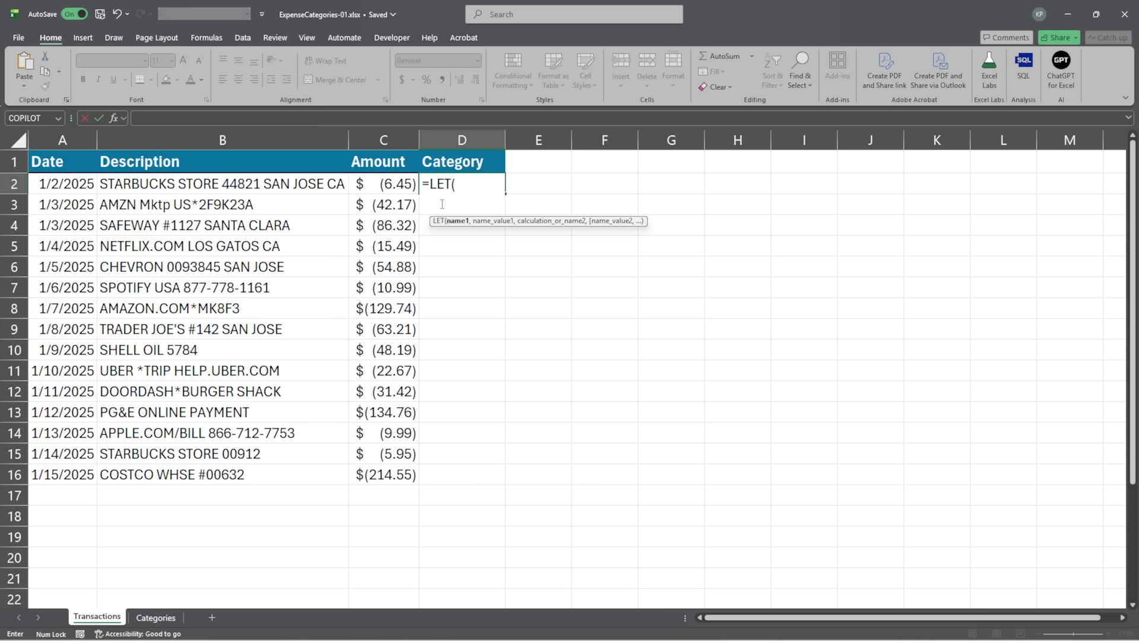
{"action": "key", "text": "alt+Return"}
- Define the LET variable curDesc as TRIM(LOWER(B2)) and end the entry with a line break
{"action": "type", "text": "curDesc"}
{"action": "type", "text": ", "}
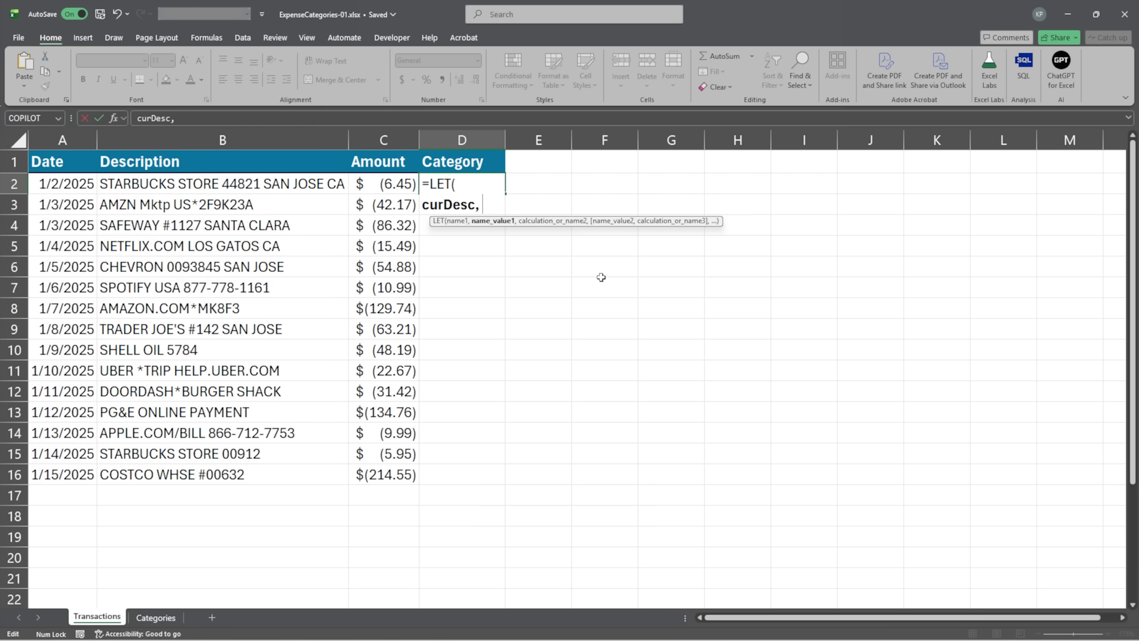
{"action": "type", "text": "TRI"}
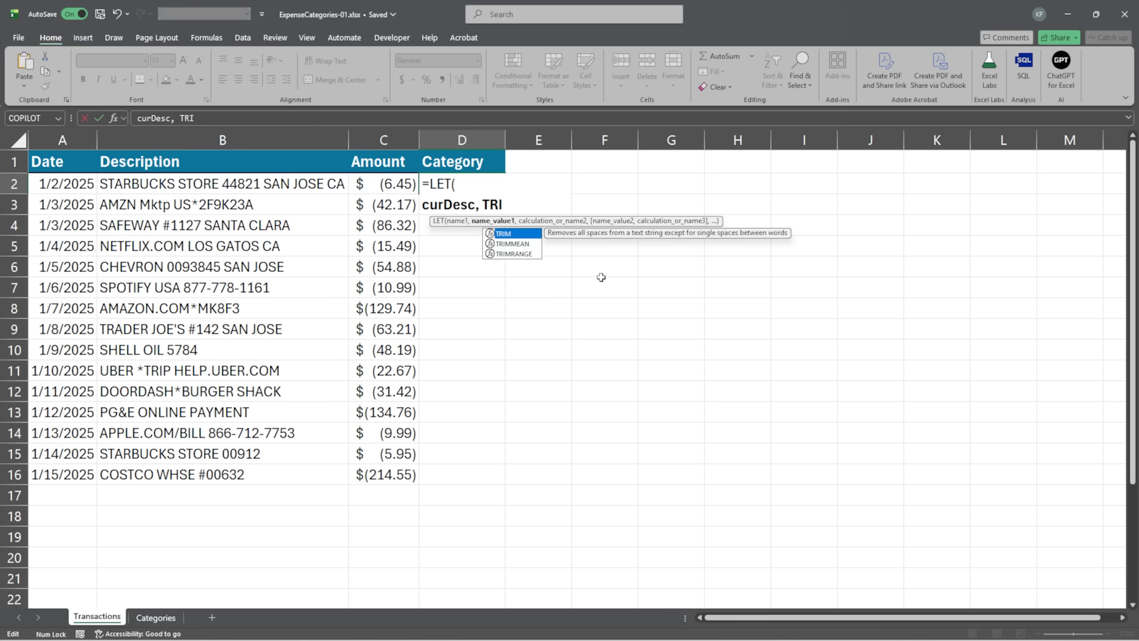
{"action": "type", "text": "M(LOWER("}
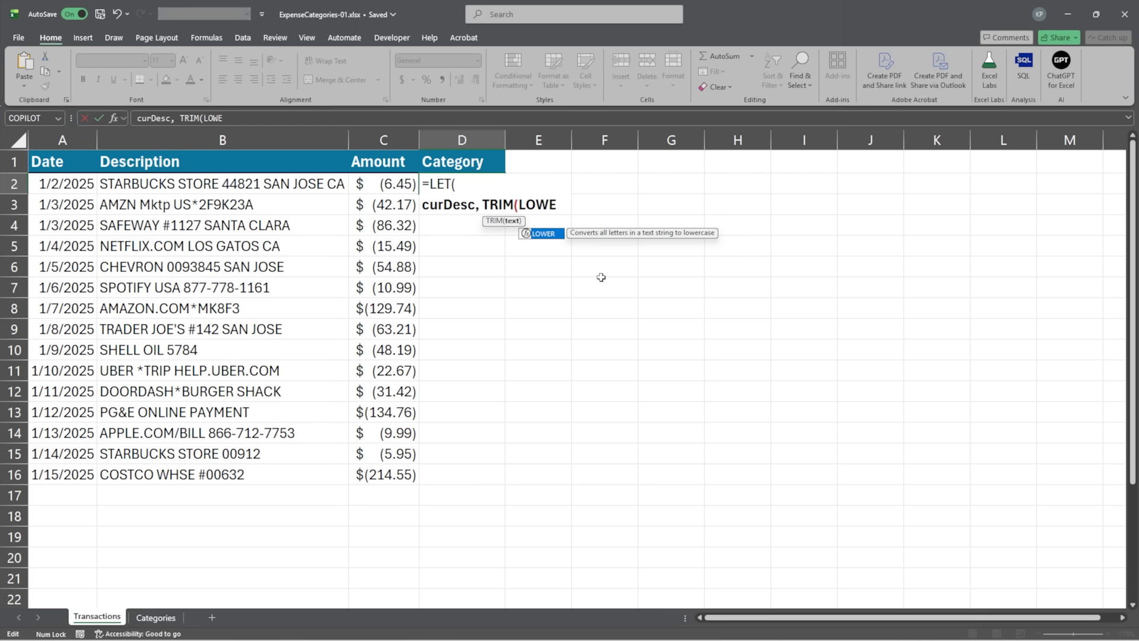
{"action": "left_click", "coordinate": [168, 185]}
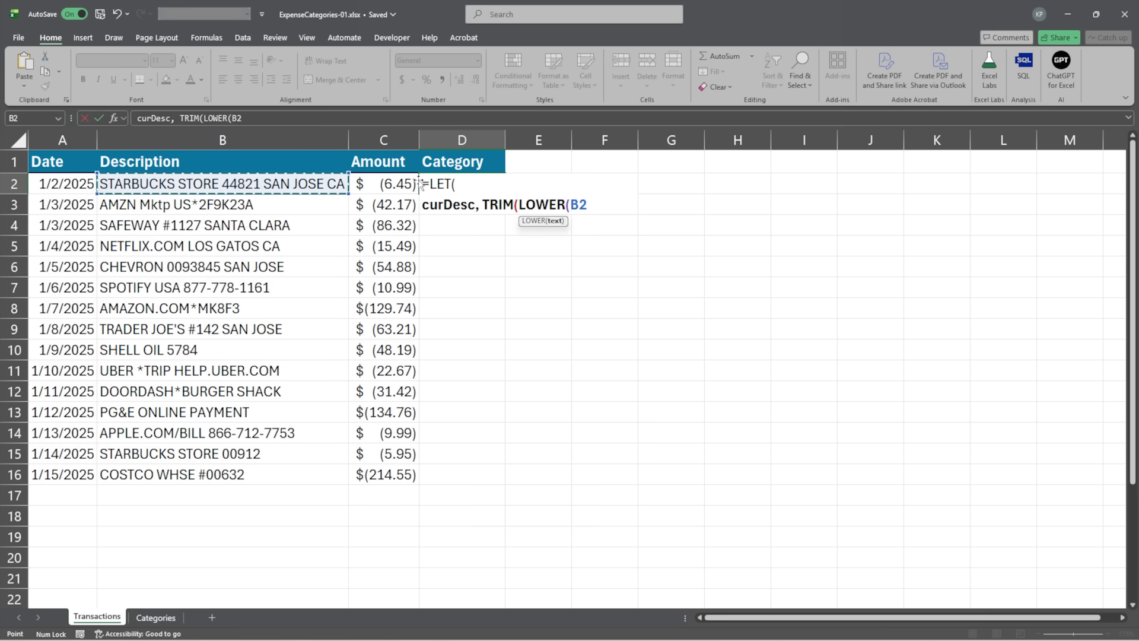
{"action": "type", "text": "))"}
{"action": "type", "text": "),"}
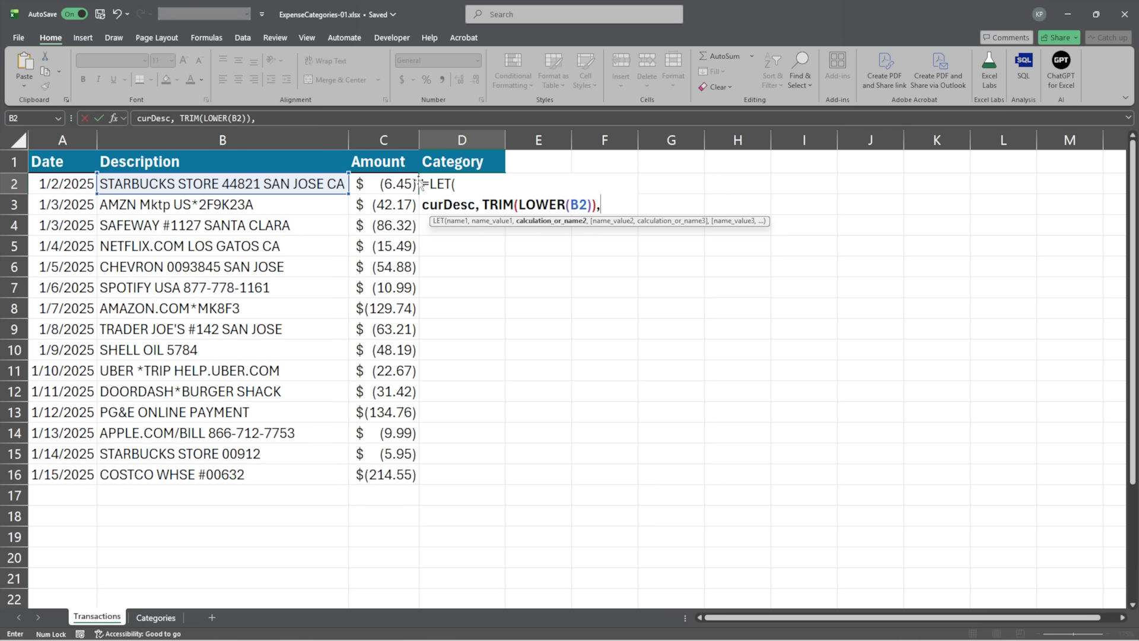
{"action": "key", "text": "alt+Return"}
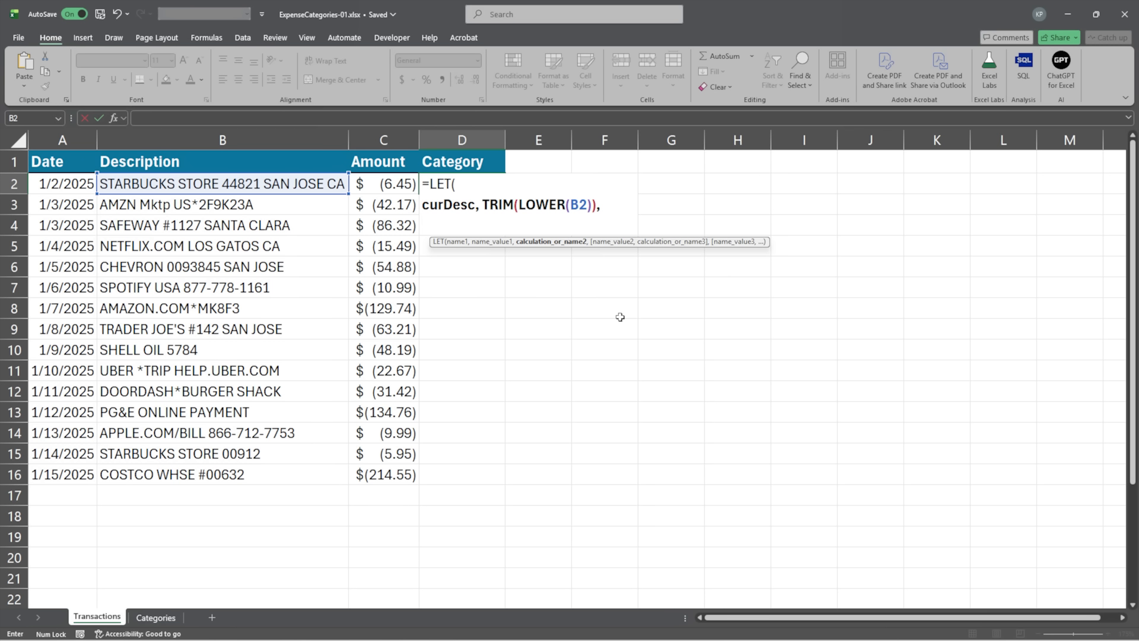
- Define the LET variable keywords as TRIM(LOWER(Categories!$A$2:$A$15)) with an absolute reference, ending with a line break
{"action": "type", "text": "keywords"}
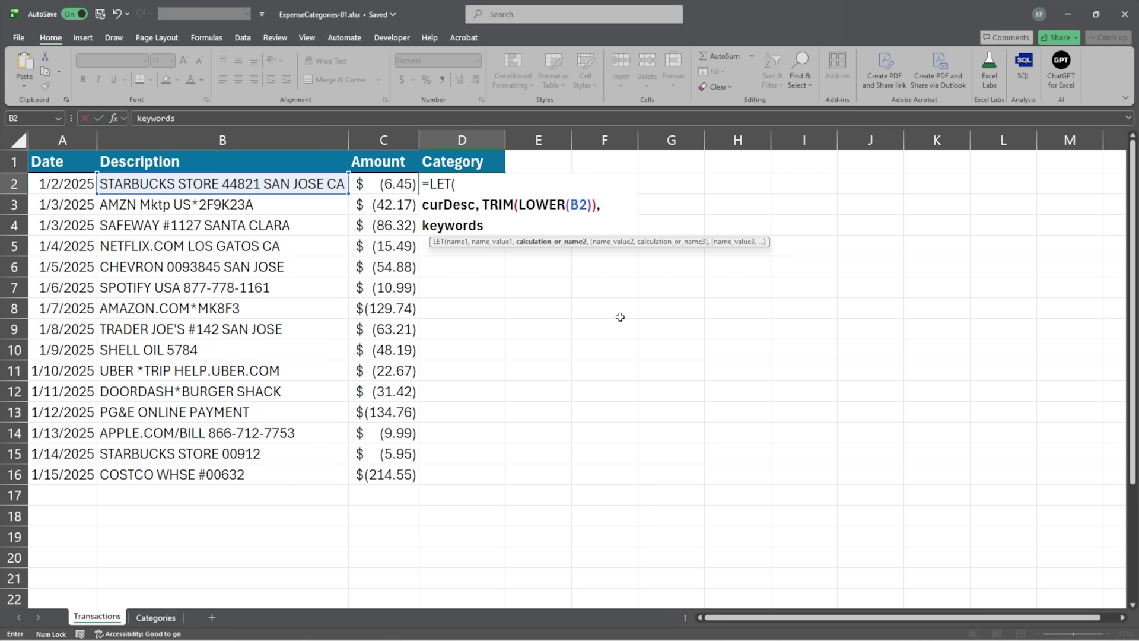
{"action": "type", "text": ","}
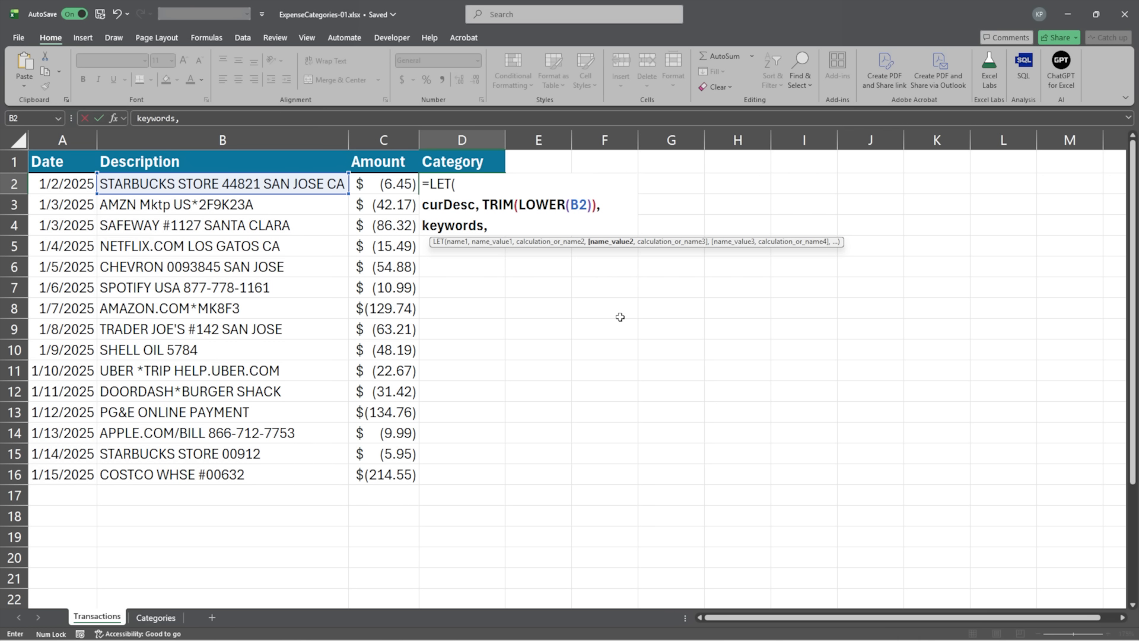
{"action": "type", "text": " TRIM("}
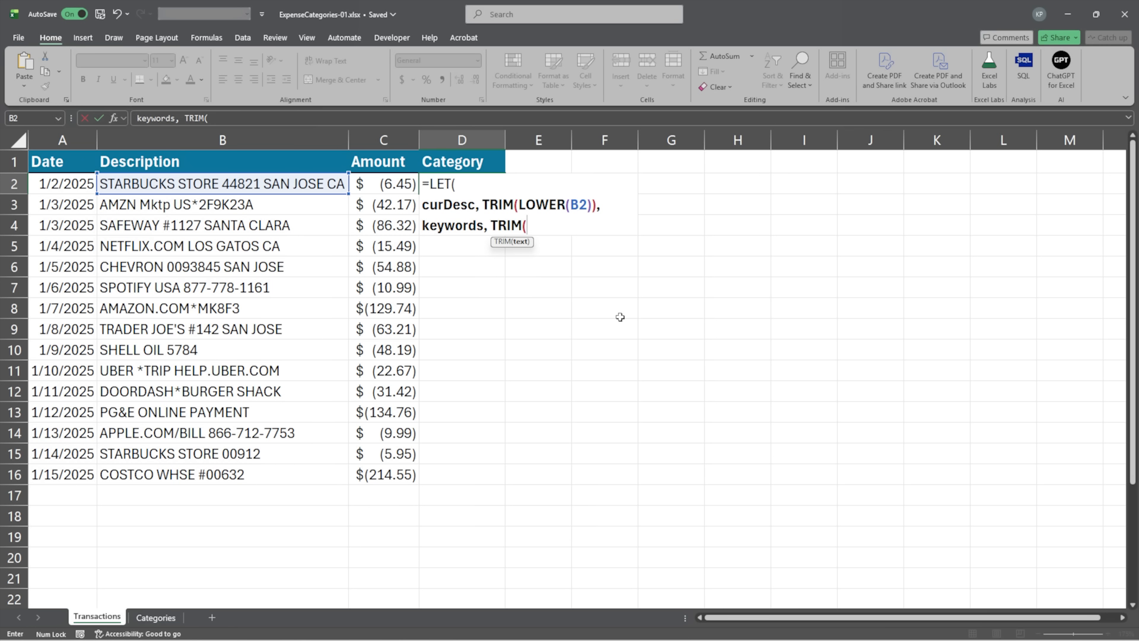
{"action": "type", "text": "LOWER("}
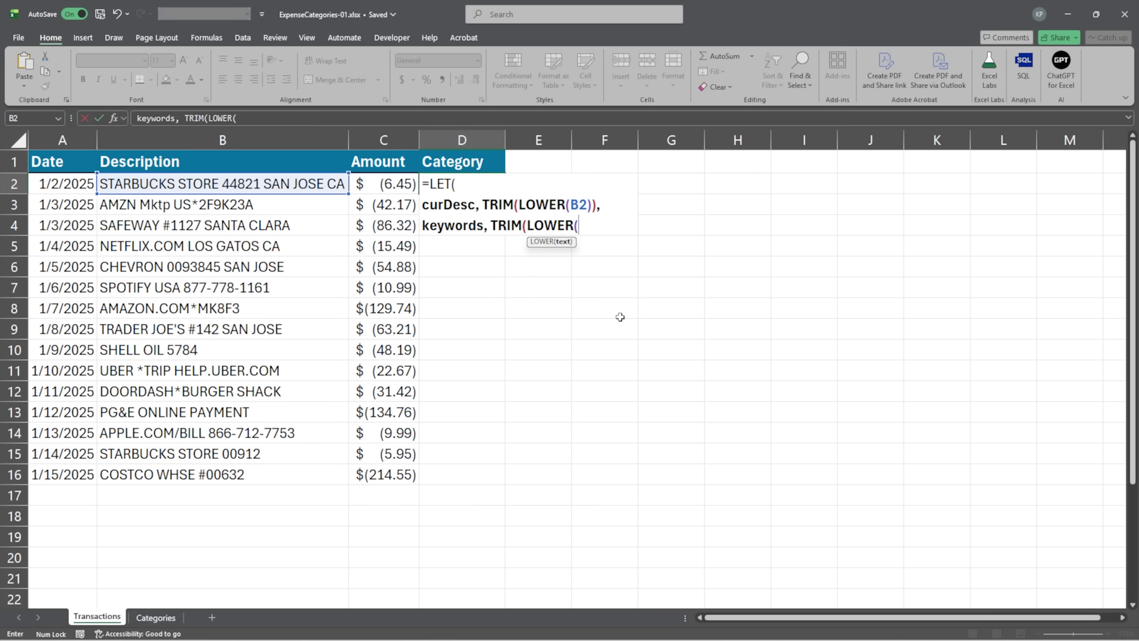
{"action": "left_click", "coordinate": [155, 619]}
{"action": "left_click_drag", "start_coordinate": [86, 193], "coordinate": [63, 477]}
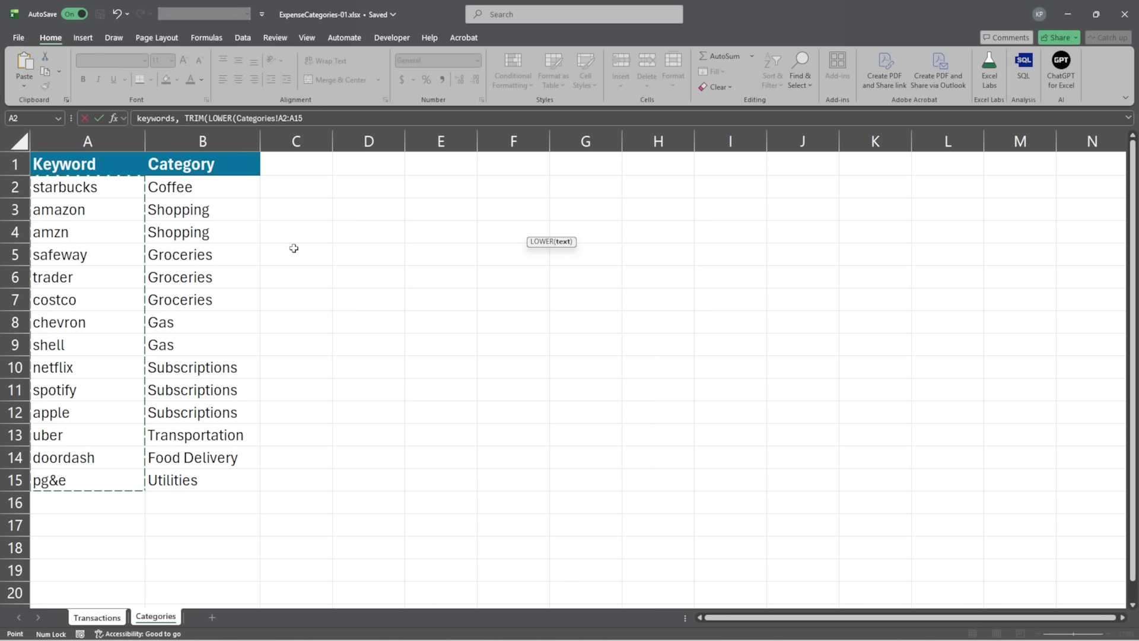
{"action": "key", "text": "F4"}
{"action": "type", "text": ")"}
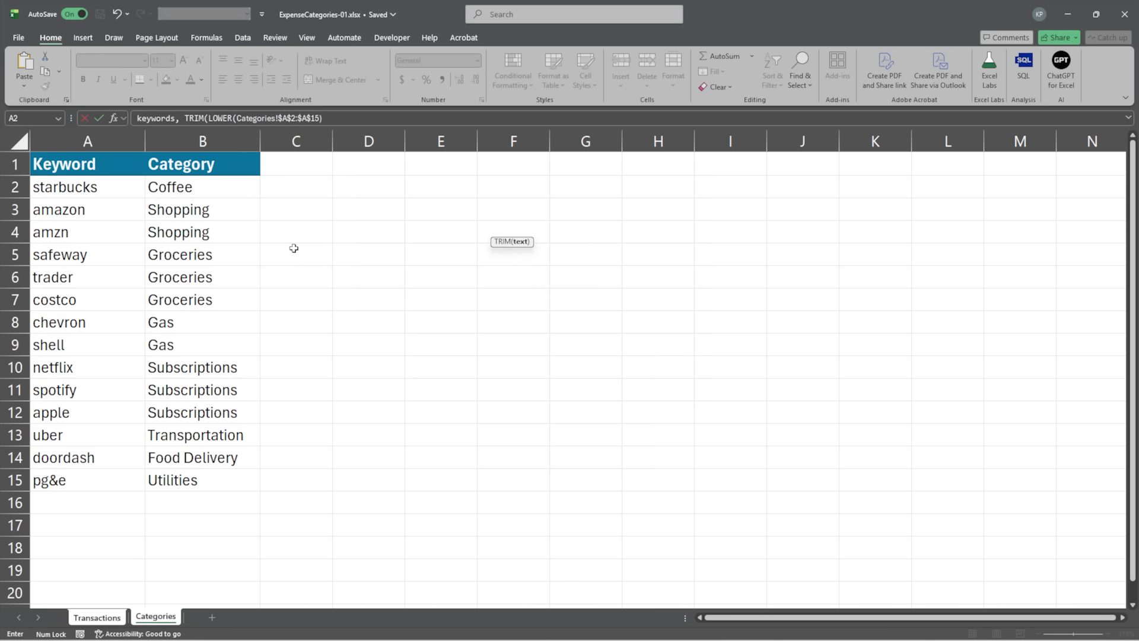
{"action": "type", "text": ")"}
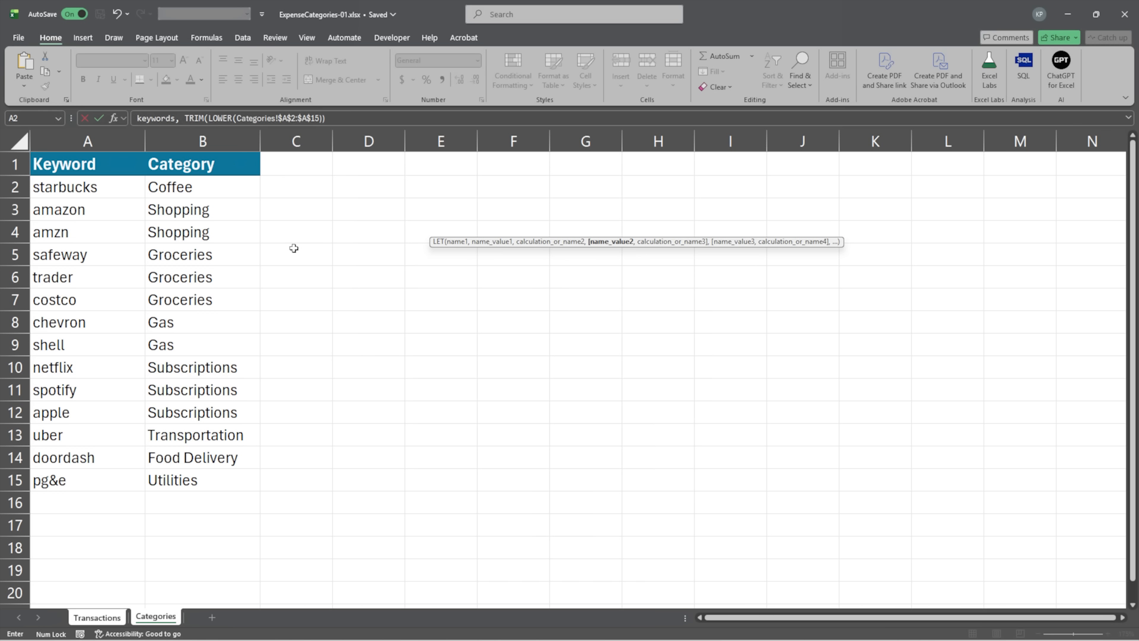
{"action": "type", "text": ","}
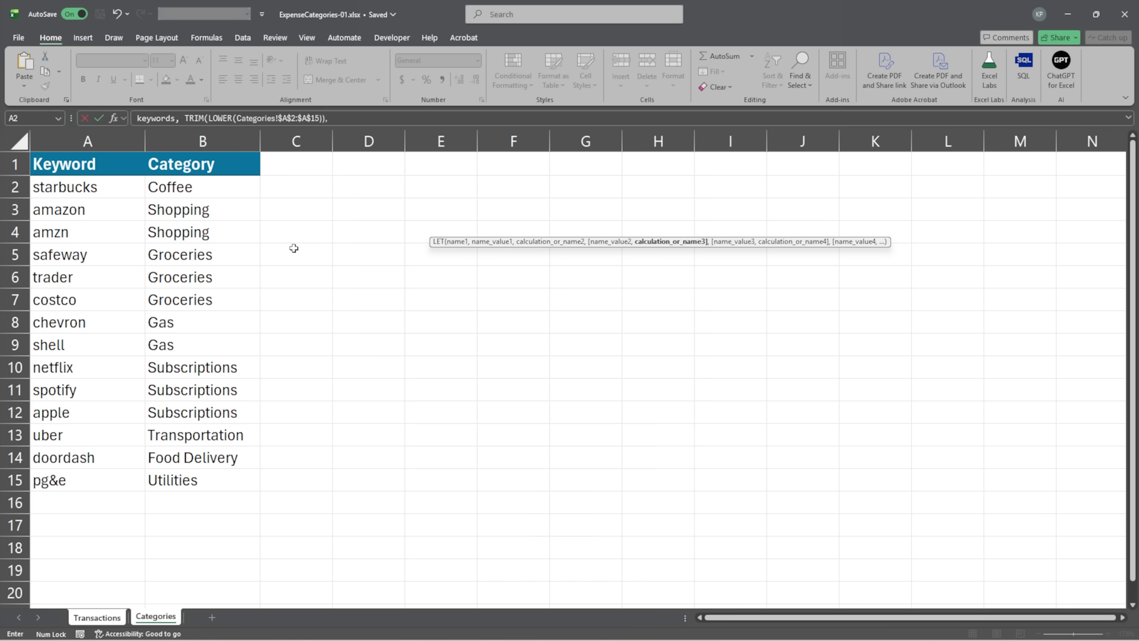
{"action": "key", "text": "alt+Return"}
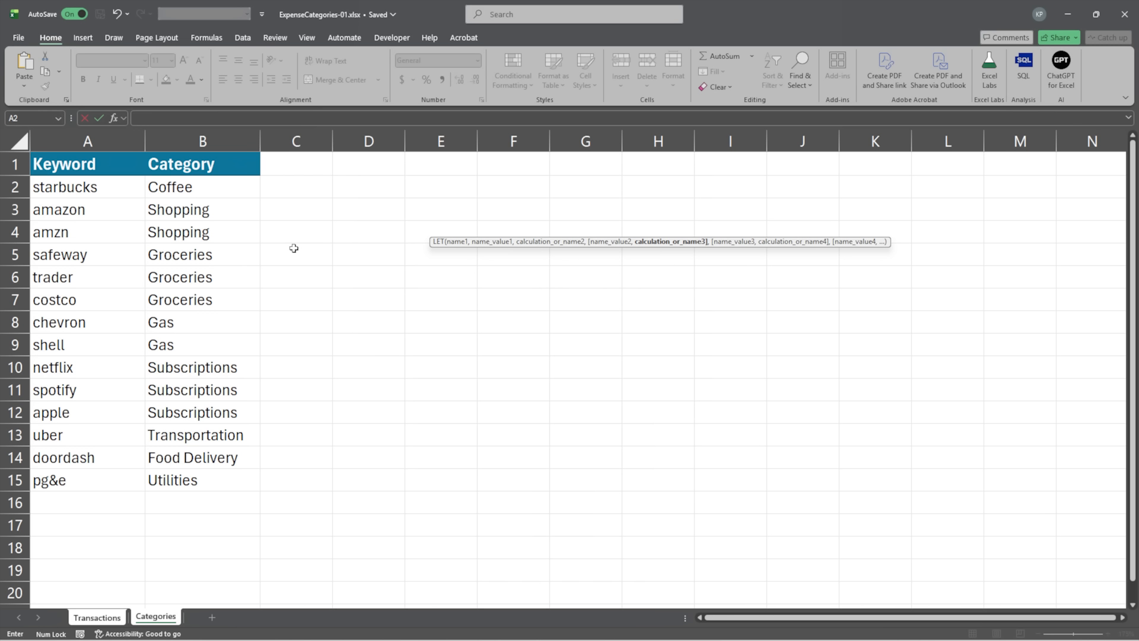
- Define the LET variable categories as the absolute range Categories!$B$2:$B$15, add a line break, and return to the Transactions sheet
{"action": "type", "text": "categoreies"}
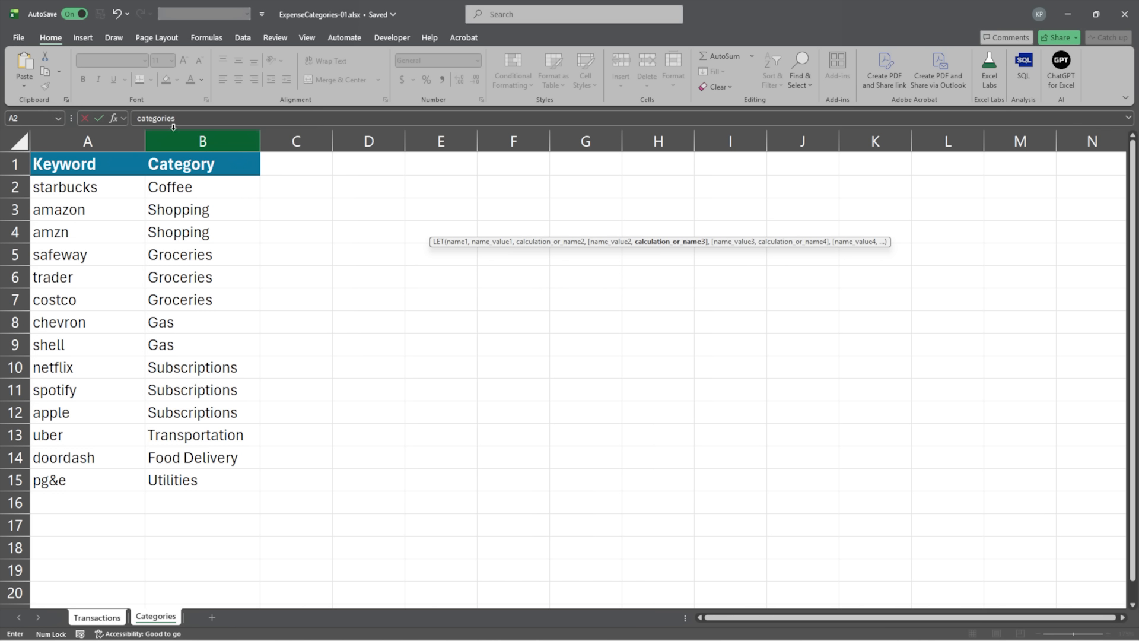
{"action": "type", "text": ","}
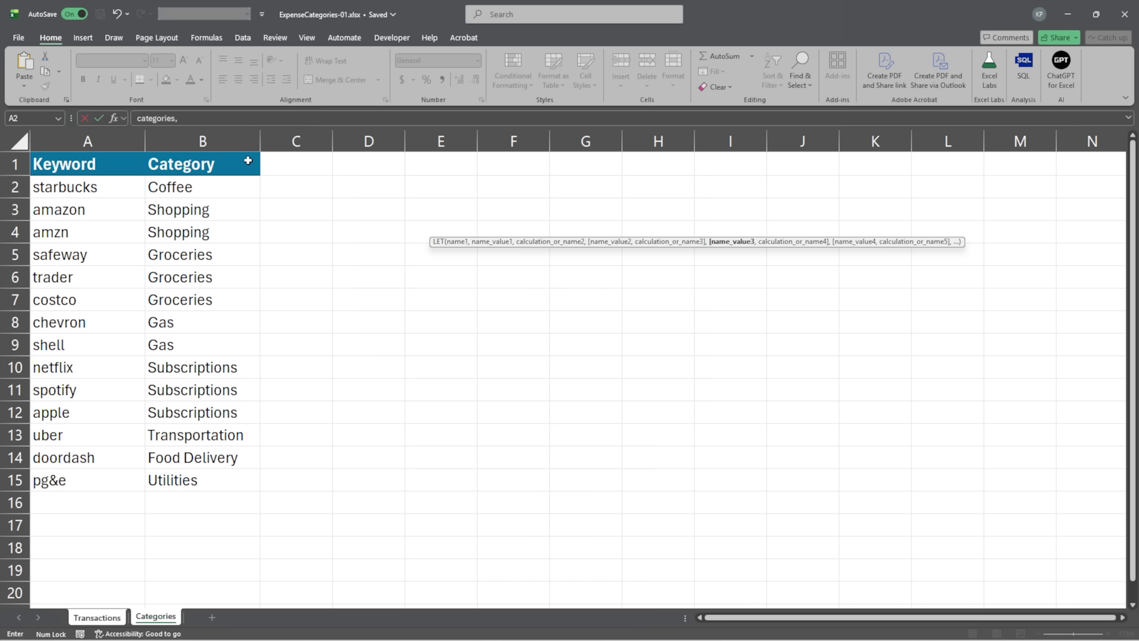
{"action": "left_click_drag", "start_coordinate": [178, 189], "coordinate": [186, 478]}
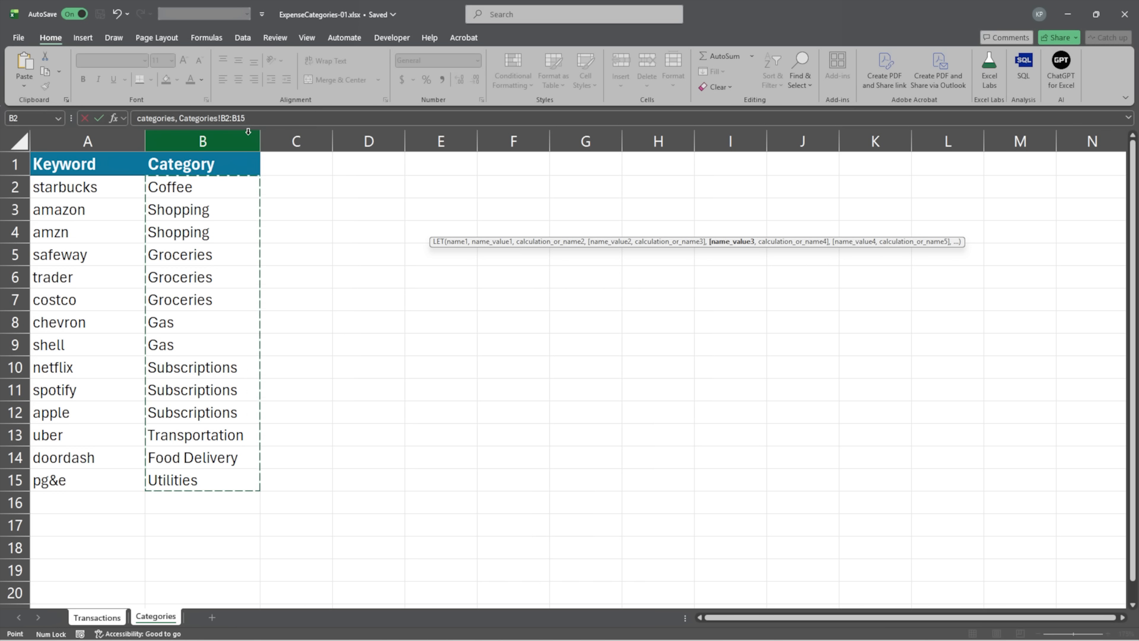
{"action": "key", "text": "F4"}
{"action": "type", "text": ","}
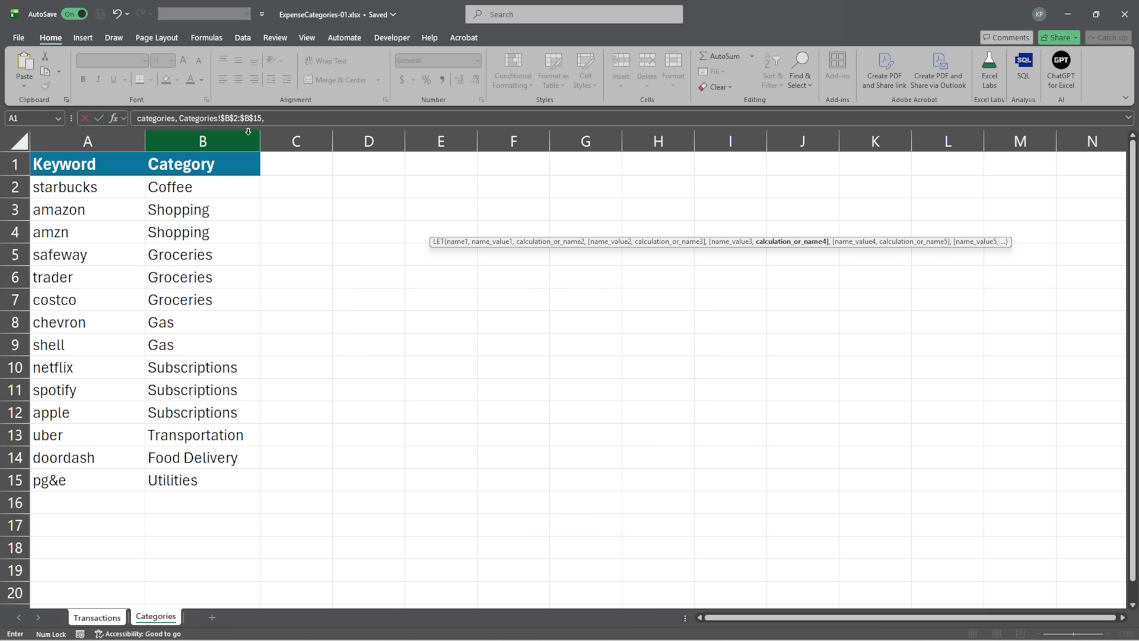
{"action": "key", "text": "alt+Return"}
{"action": "left_click", "coordinate": [95, 623]}
{"action": "key", "text": "Return"}
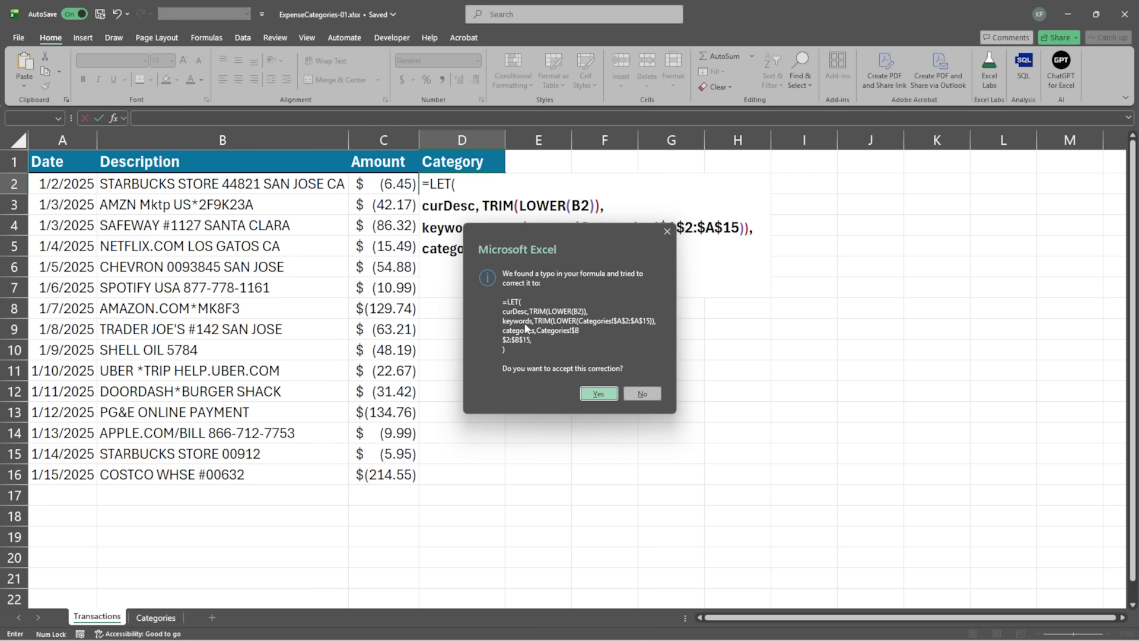
{"action": "left_click_drag", "start_coordinate": [517, 229], "coordinate": [414, 251]}
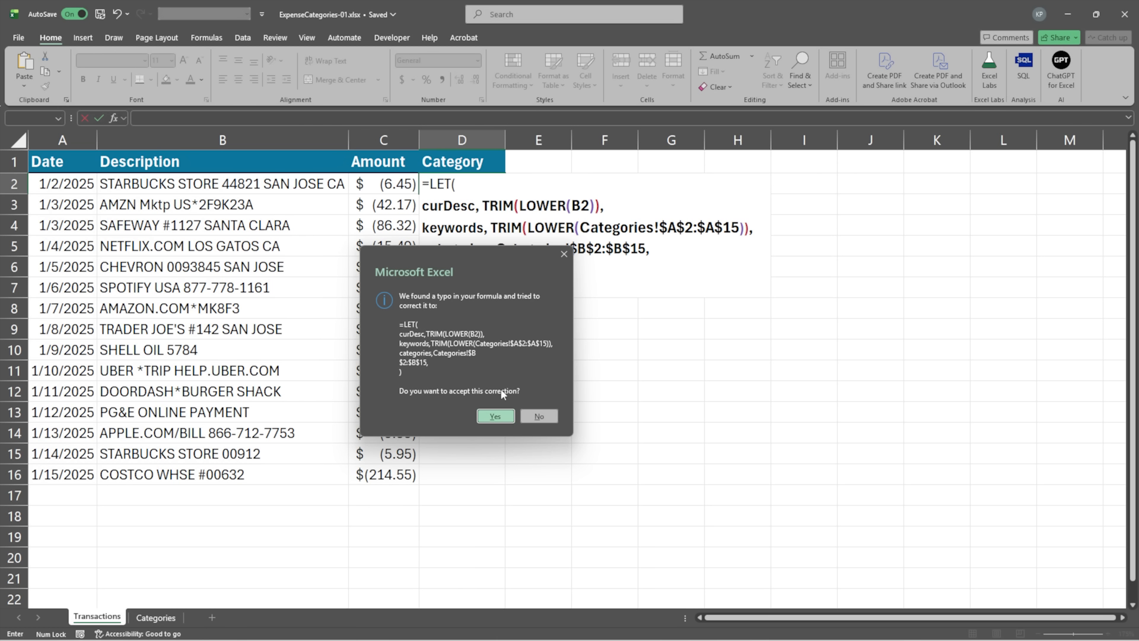
{"action": "left_click", "coordinate": [537, 417]}
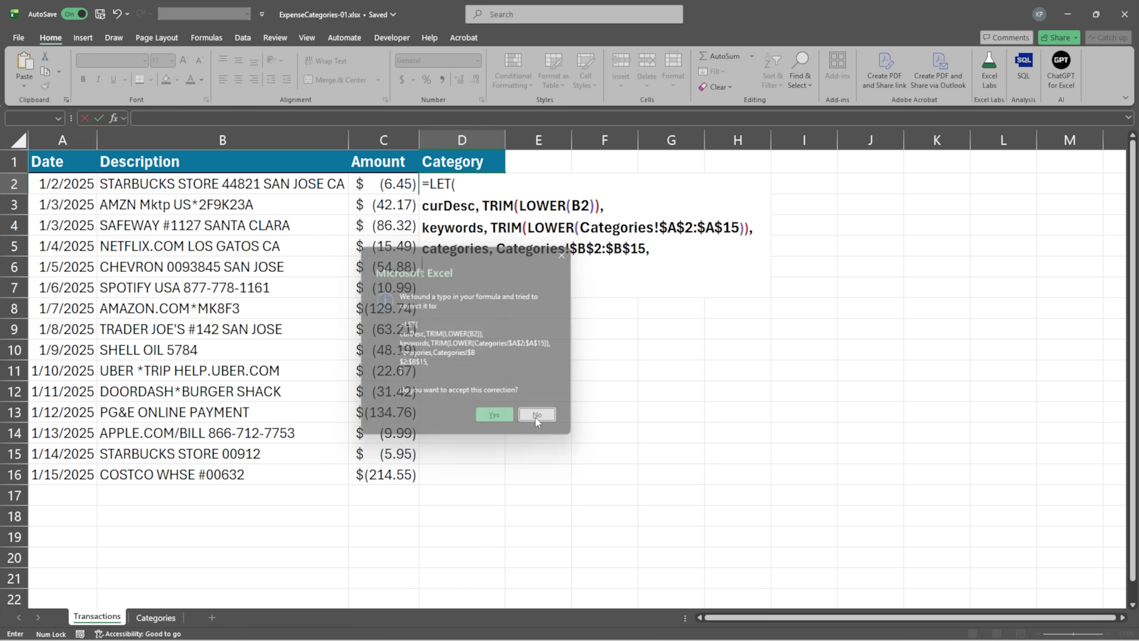
{"action": "left_click", "coordinate": [633, 355]}
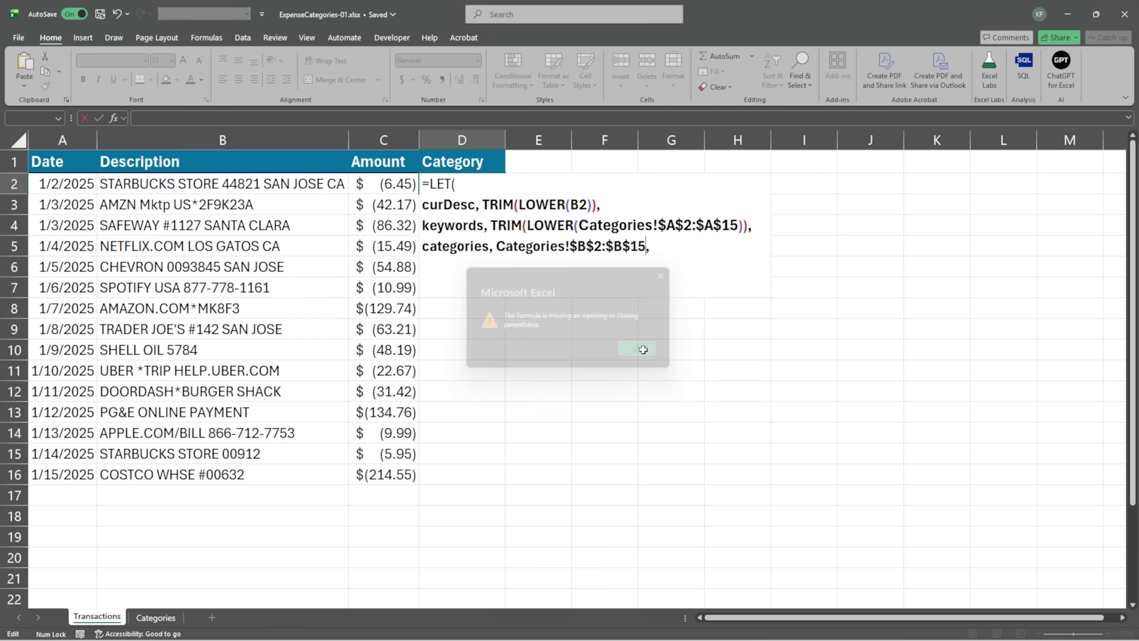
- Begin the LET variable found in the D2 formula with an ISNUMBER function wrapping SEARCH
{"action": "left_click", "coordinate": [448, 263]}
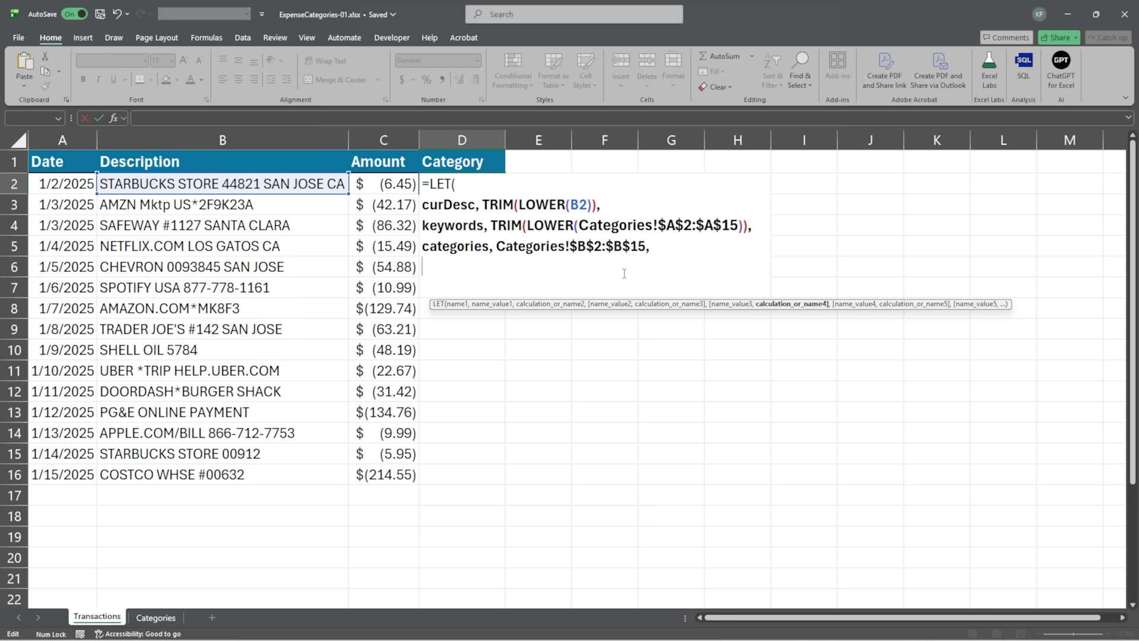
{"action": "type", "text": "found,"}
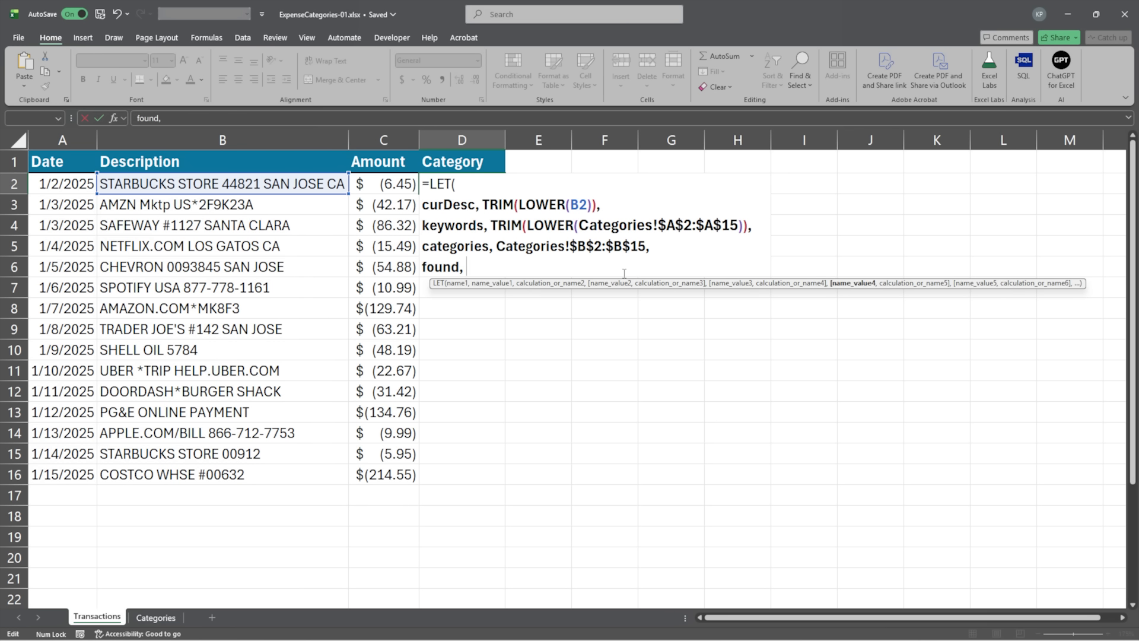
{"action": "type", "text": " isnumber"}
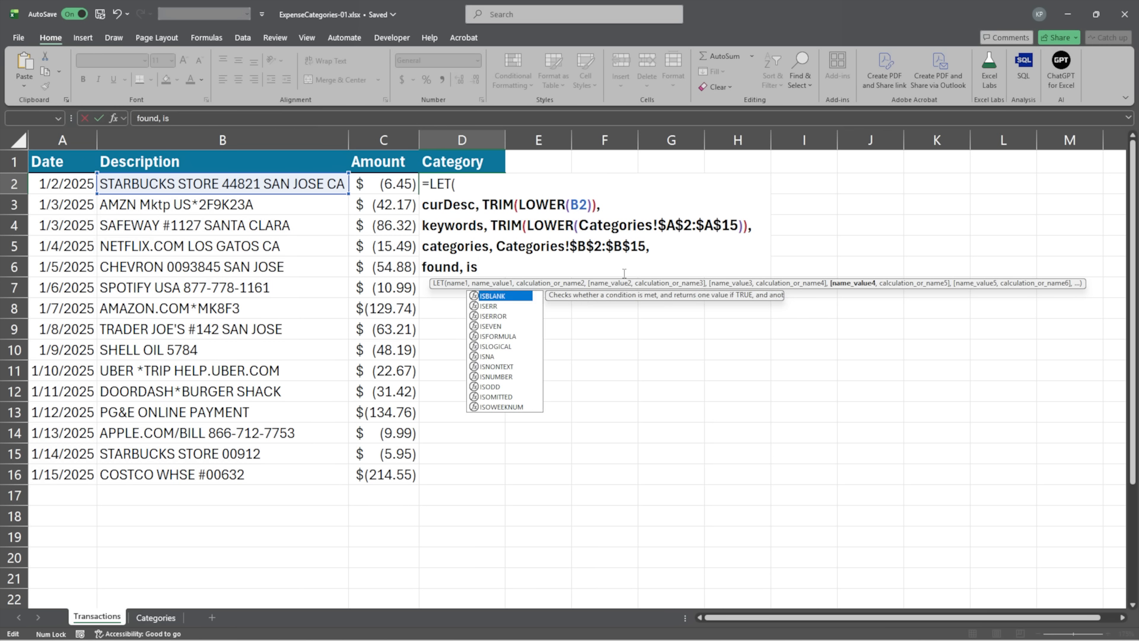
{"action": "key", "text": "BackSpace"}
{"action": "key", "text": "BackSpace"}
{"action": "type", "text": "e"}
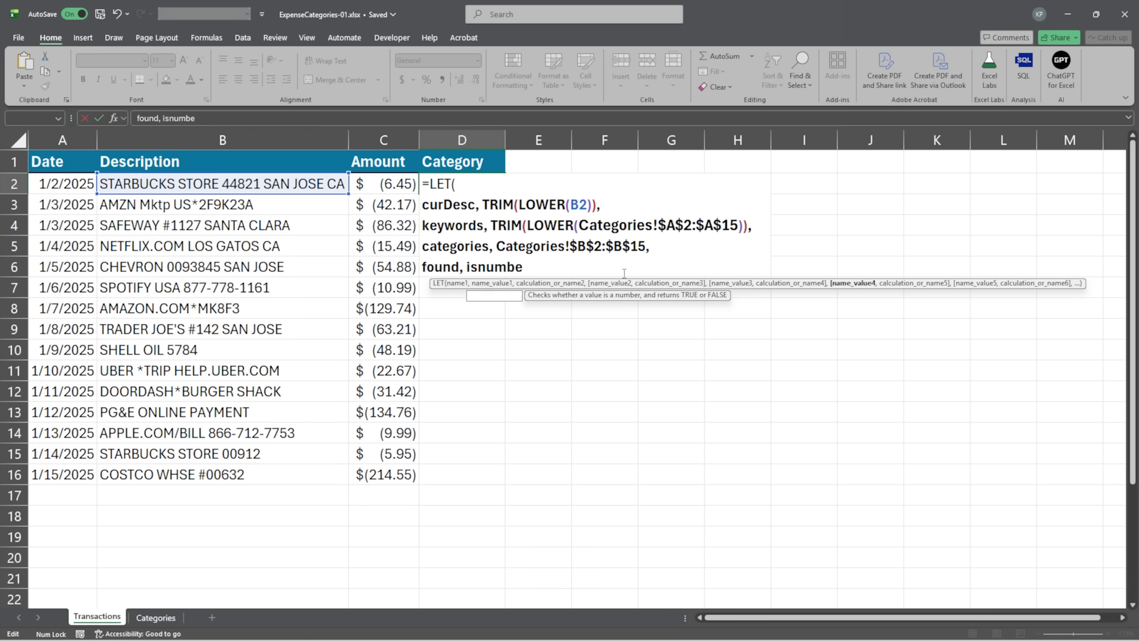
{"action": "type", "text": "r(search"}
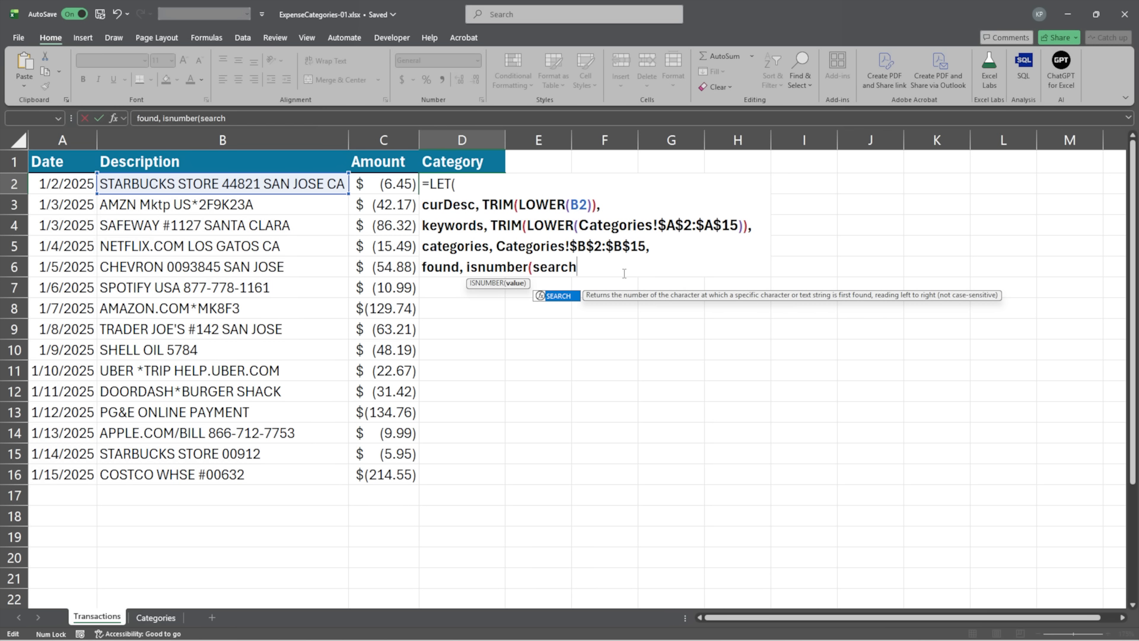
{"action": "key", "text": "Tab"}
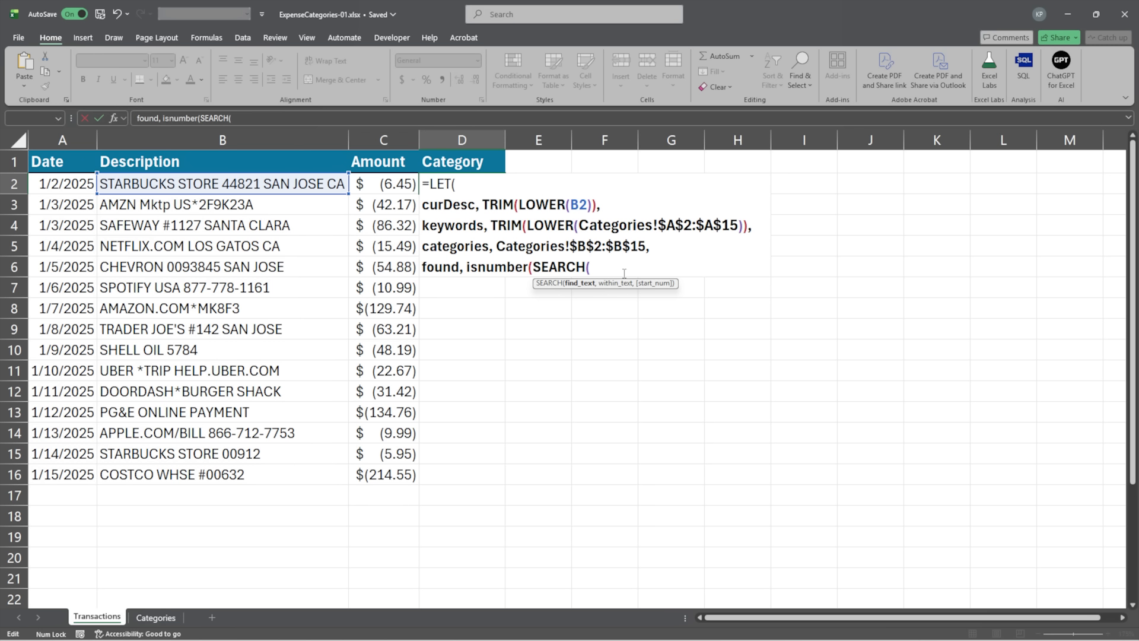
- Give SEARCH the arguments keywords and curDesc, close both functions, and end the found entry with a comma and line break
{"action": "type", "text": "key"}
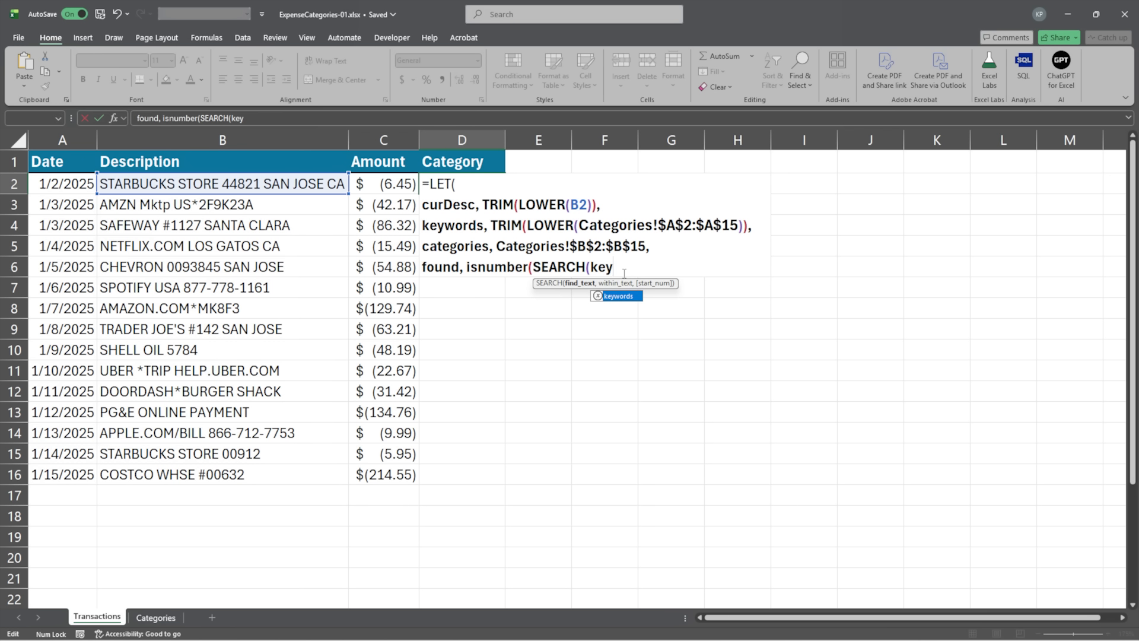
{"action": "type", "text": "owrds"}
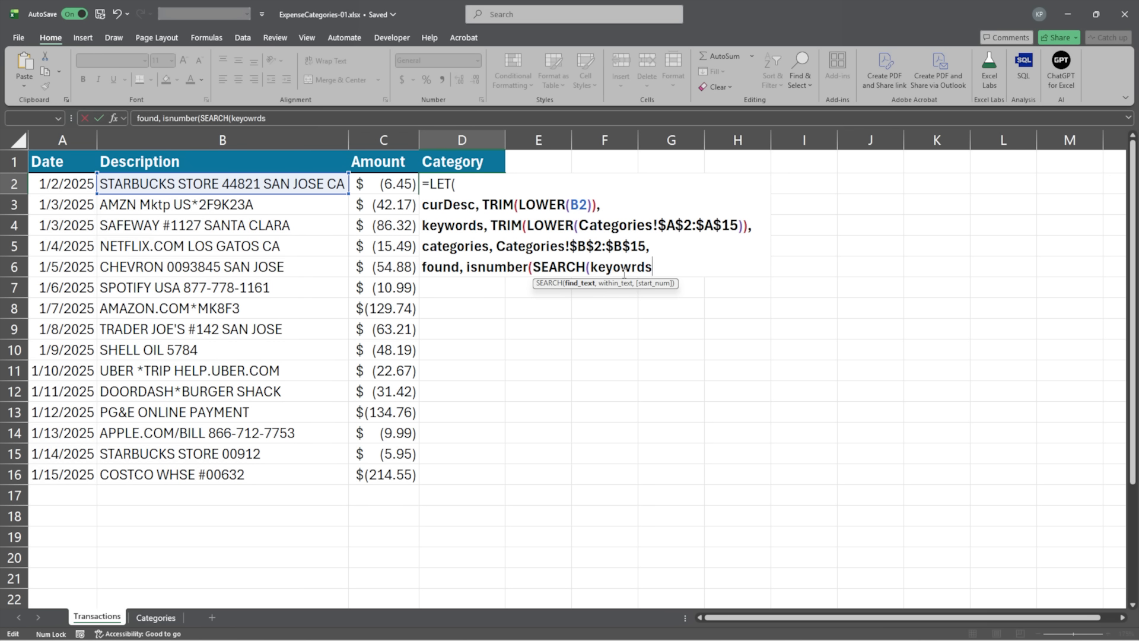
{"action": "key", "text": "BackSpace"}
{"action": "key", "text": "BackSpace"}
{"action": "key", "text": "BackSpace"}
{"action": "key", "text": "BackSpace"}
{"action": "key", "text": "BackSpace"}
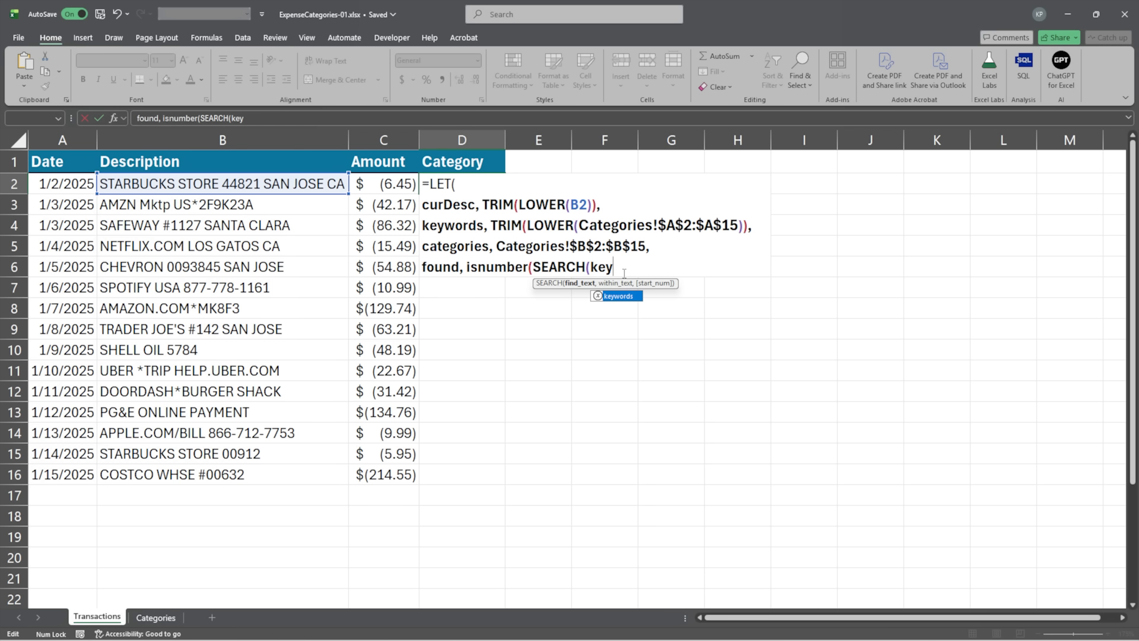
{"action": "key", "text": "Tab"}
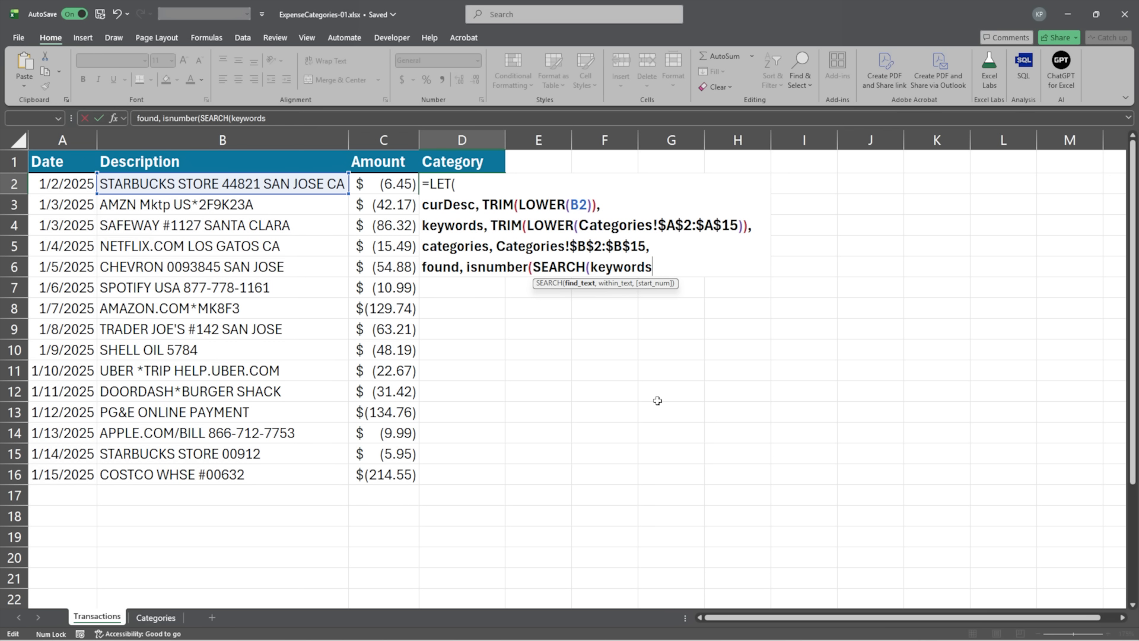
{"action": "type", "text": ", cur"}
{"action": "key", "text": "Tab"}
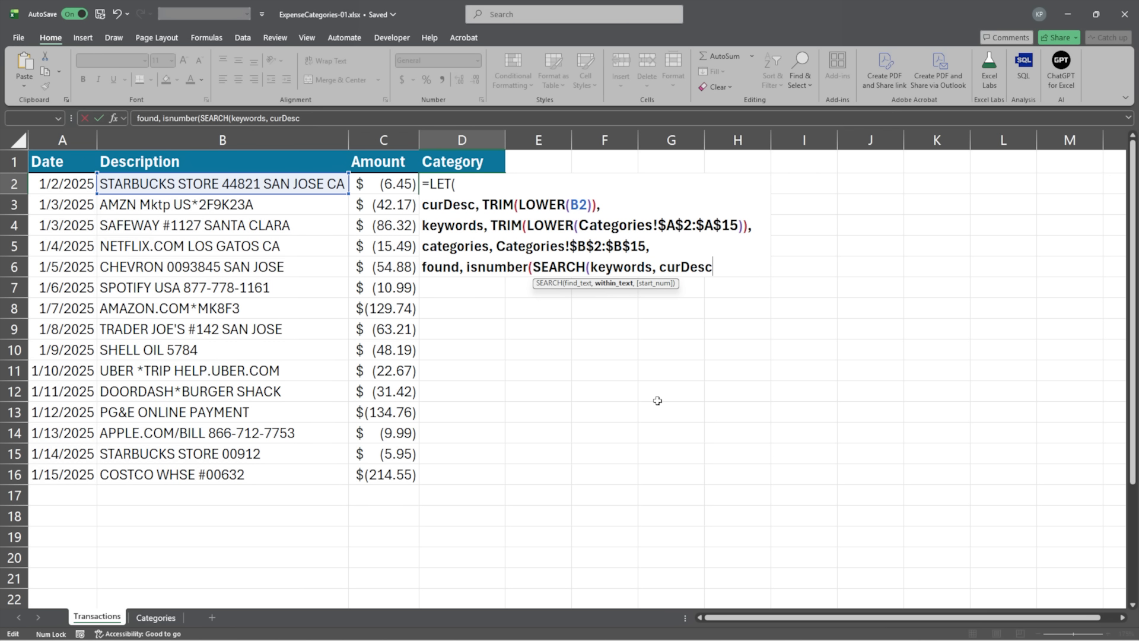
{"action": "type", "text": "))"}
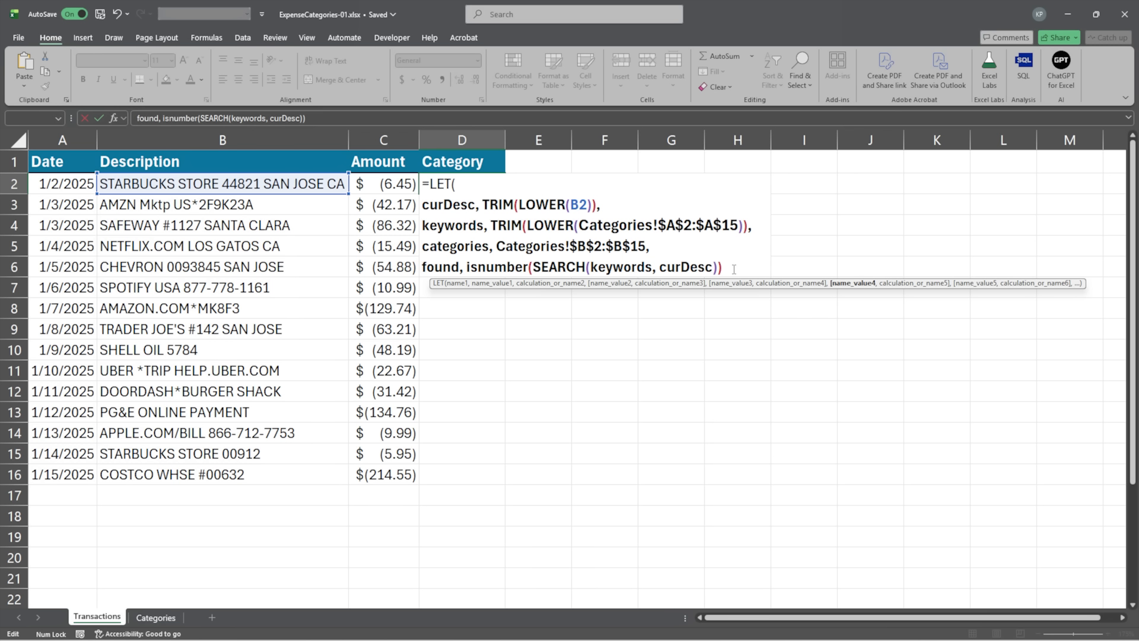
{"action": "type", "text": ","}
{"action": "key", "text": "alt+Return"}
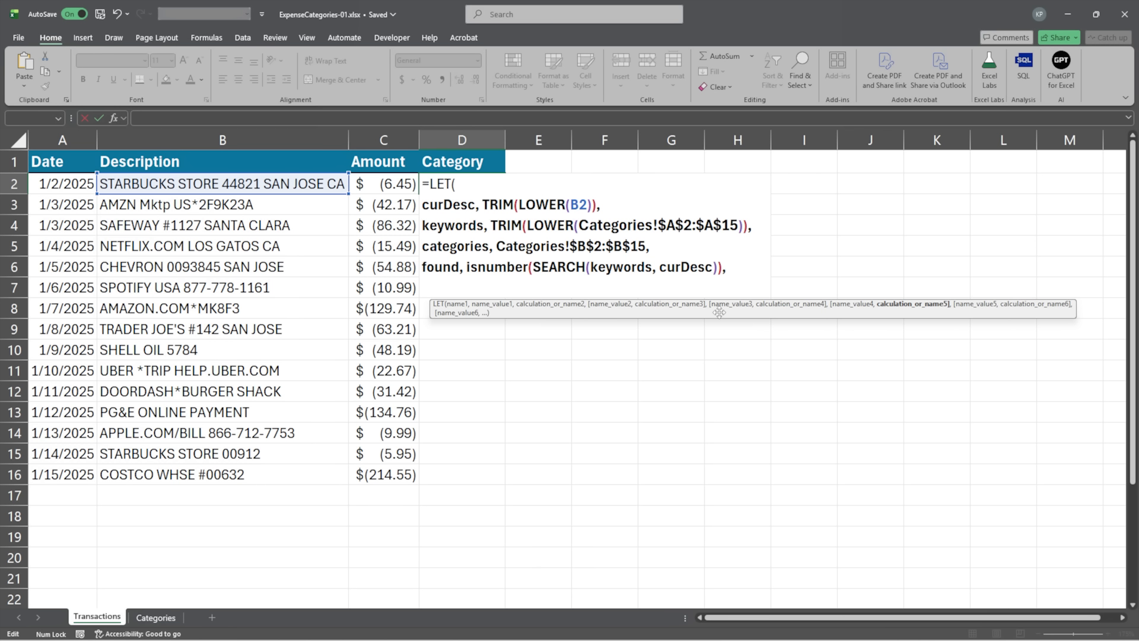
- Define the LET variable indx as XMATCH(TRUE, found, 0), ending with a comma and line break
{"action": "type", "text": "indx"}
{"action": "type", "text": ","}
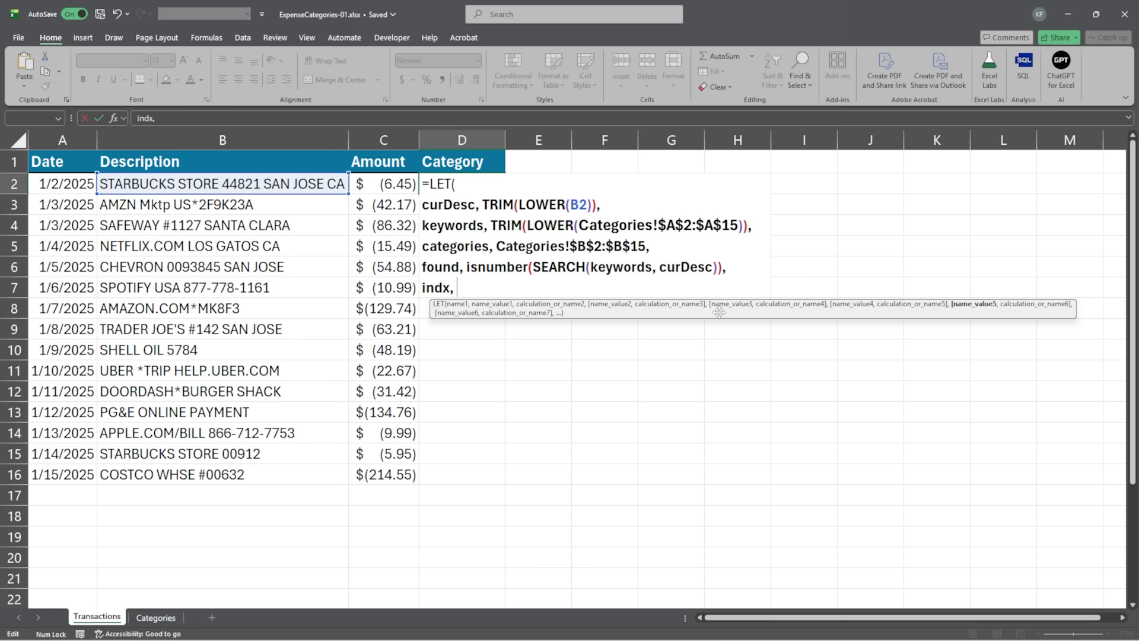
{"action": "type", "text": " xmatch"}
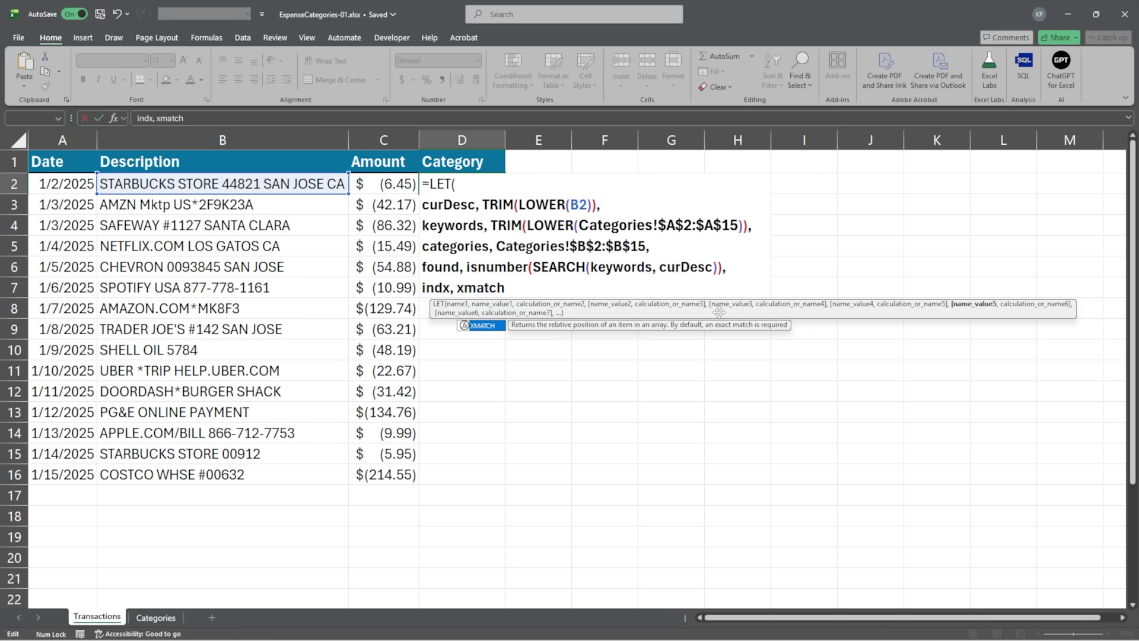
{"action": "key", "text": "Tab"}
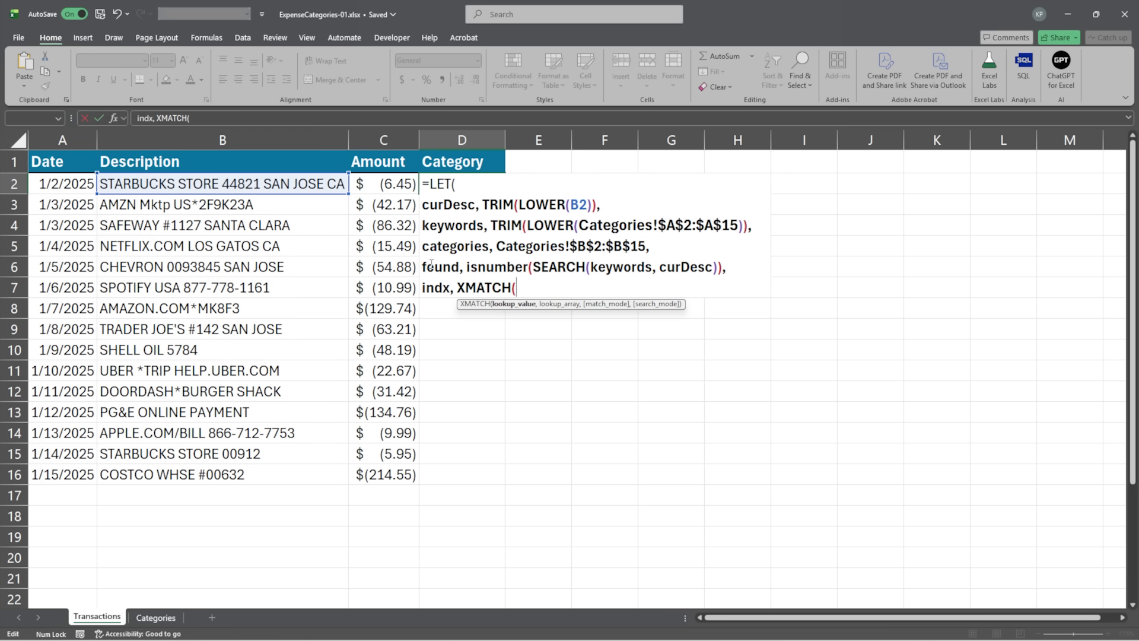
{"action": "type", "text": "true"}
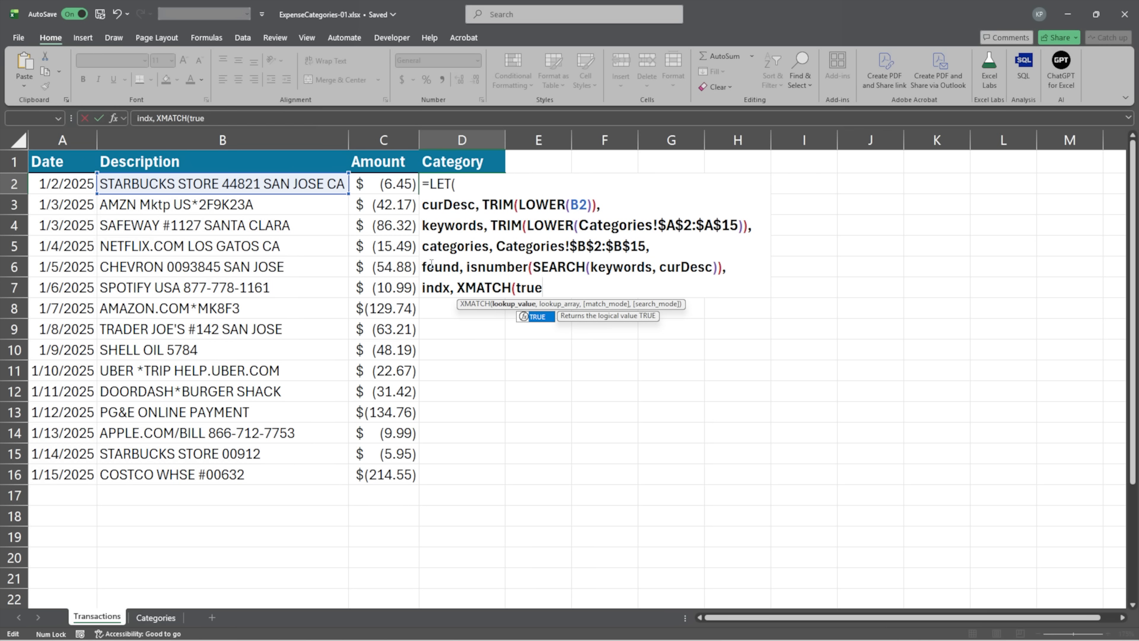
{"action": "key", "text": "Tab"}
{"action": "type", "text": ","}
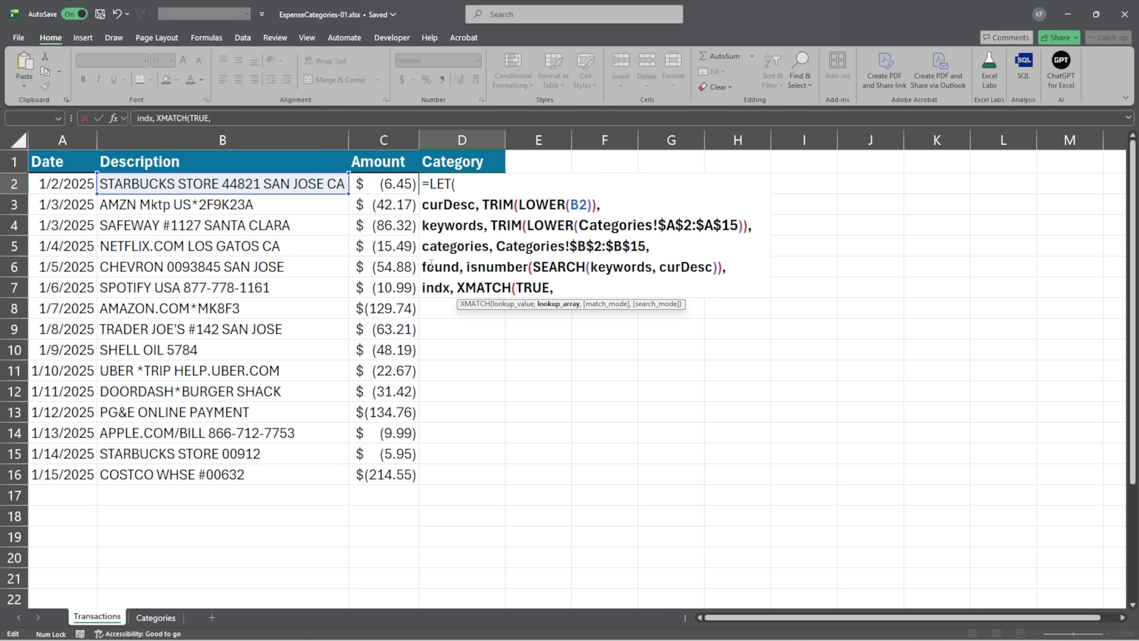
{"action": "type", "text": " found, "}
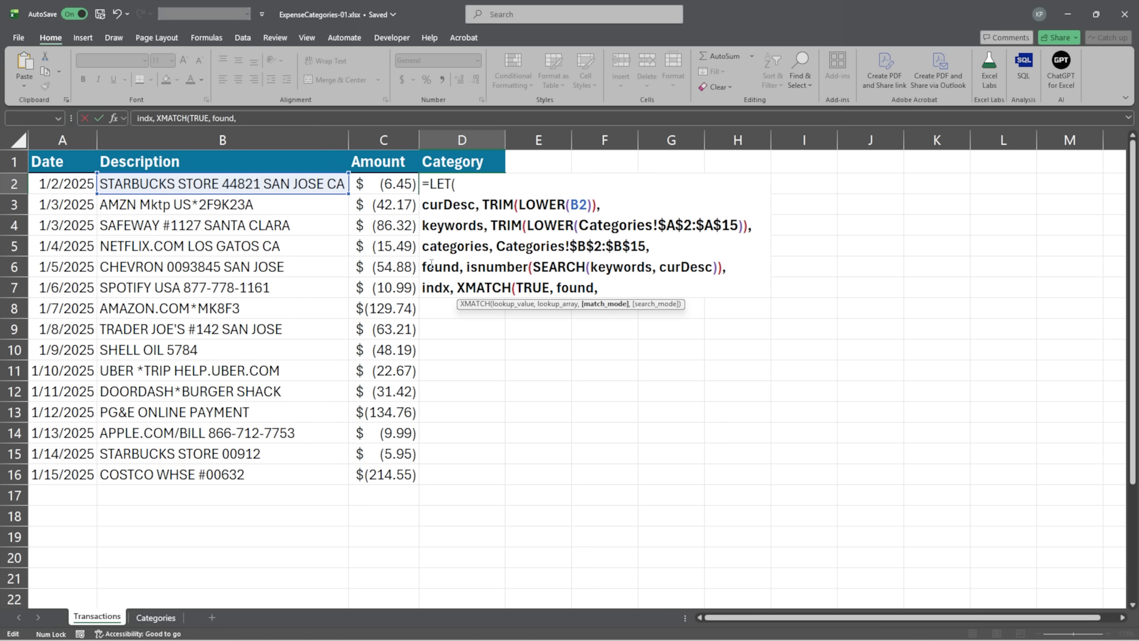
{"action": "type", "text": "0"}
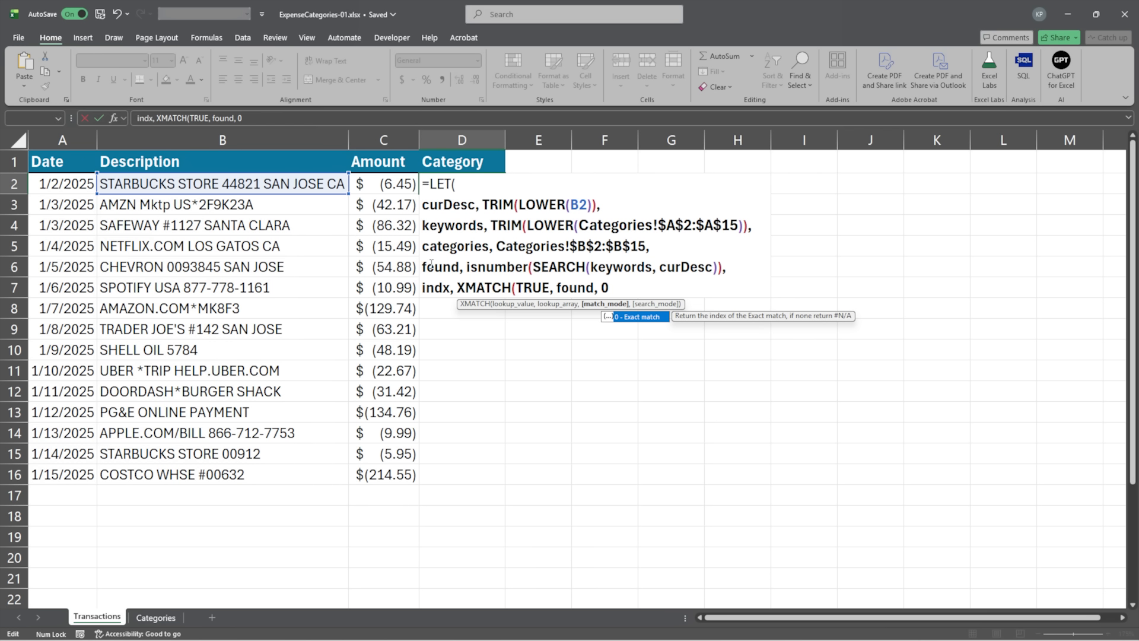
{"action": "type", "text": "),"}
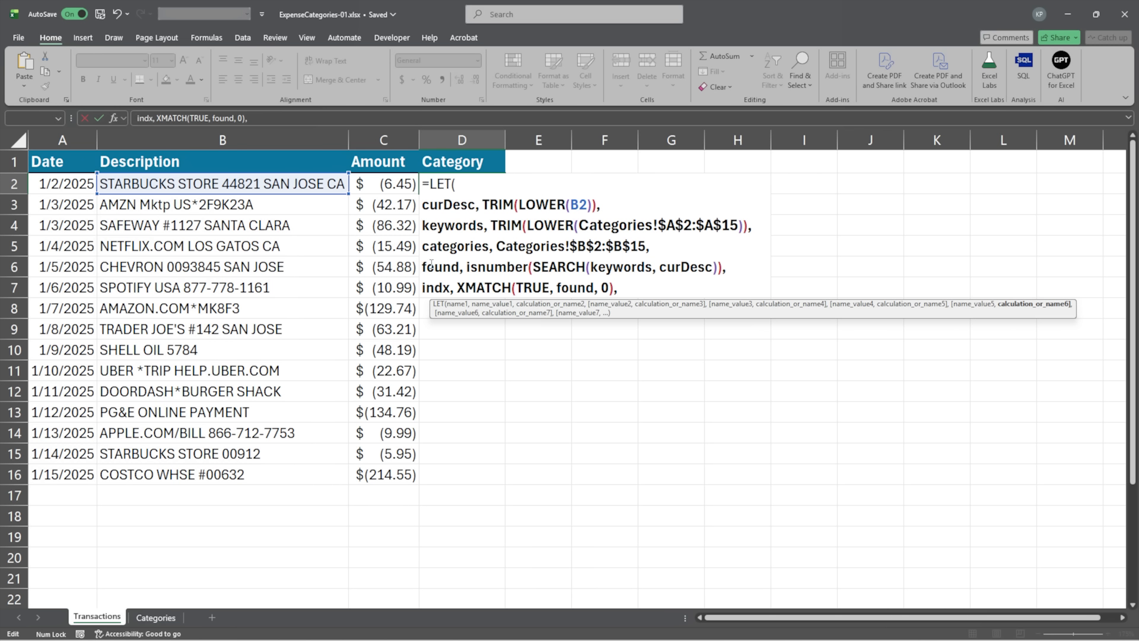
{"action": "key", "text": "alt+Return"}
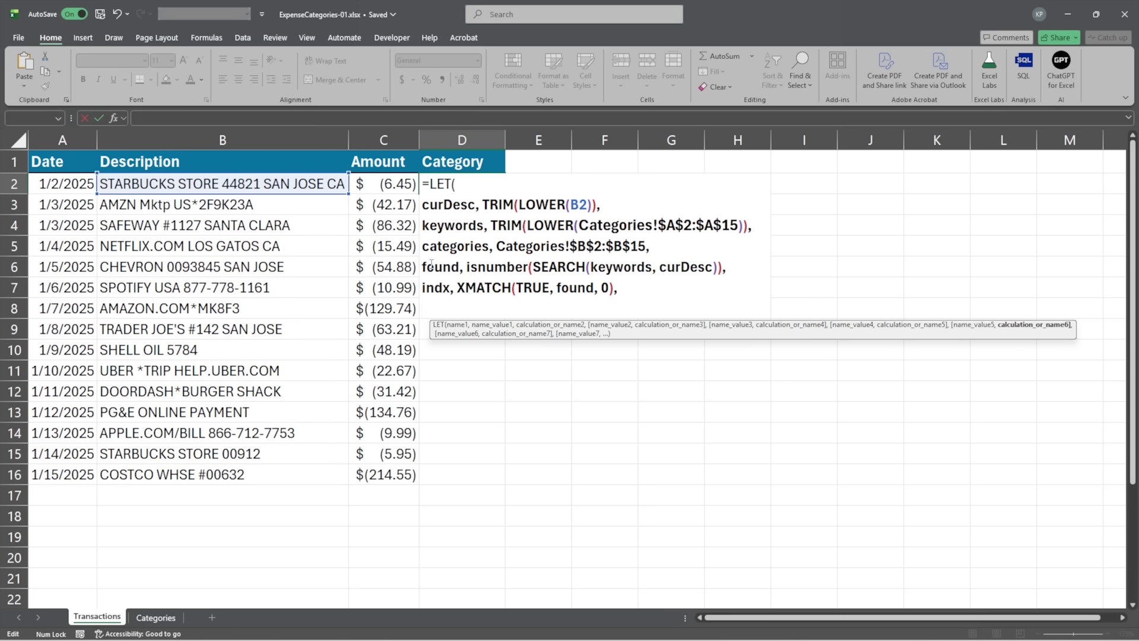
- Begin the final LET calculation with an IFERROR function wrapping INDEX
{"action": "type", "text": "iferr"}
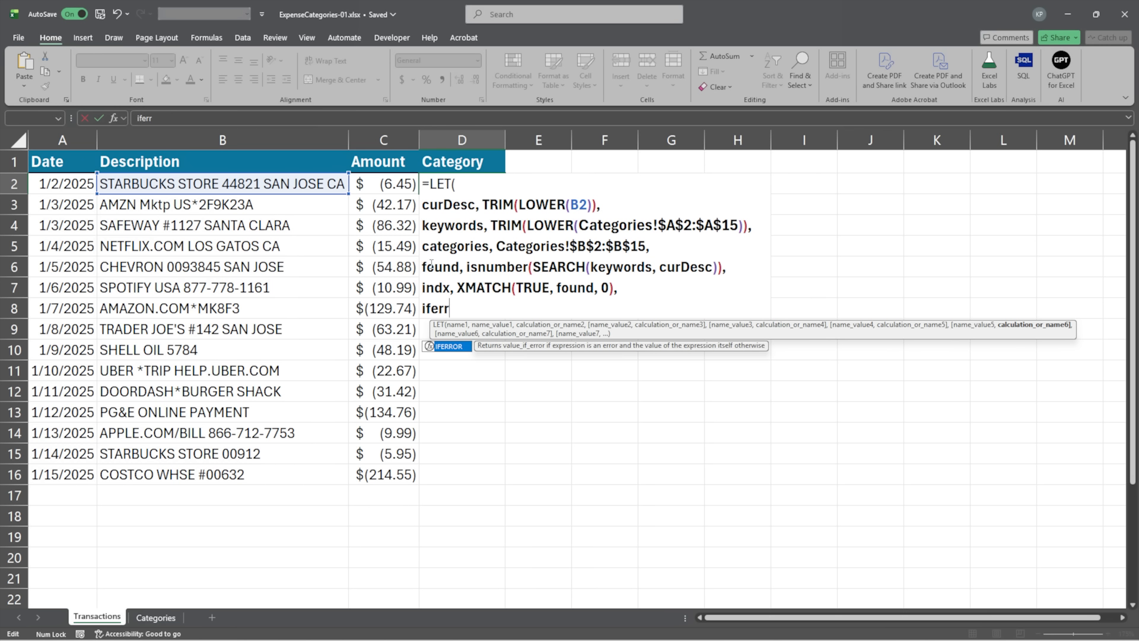
{"action": "type", "text": "or,"}
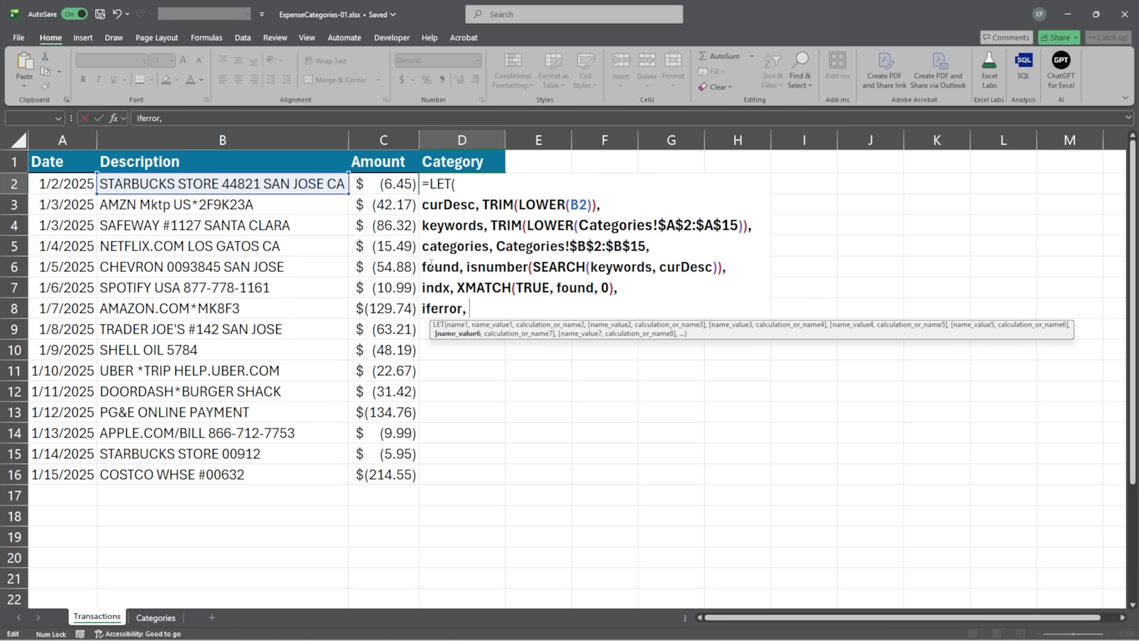
{"action": "key", "text": "BackSpace"}
{"action": "type", "text": "("}
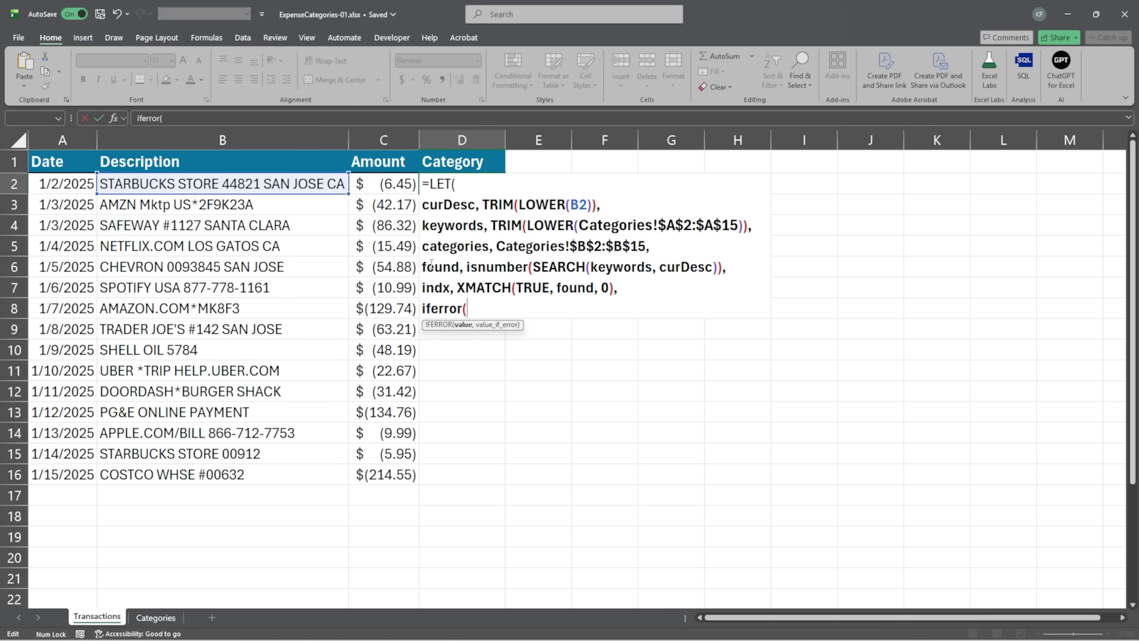
{"action": "type", "text": "index"}
{"action": "key", "text": "Tab"}
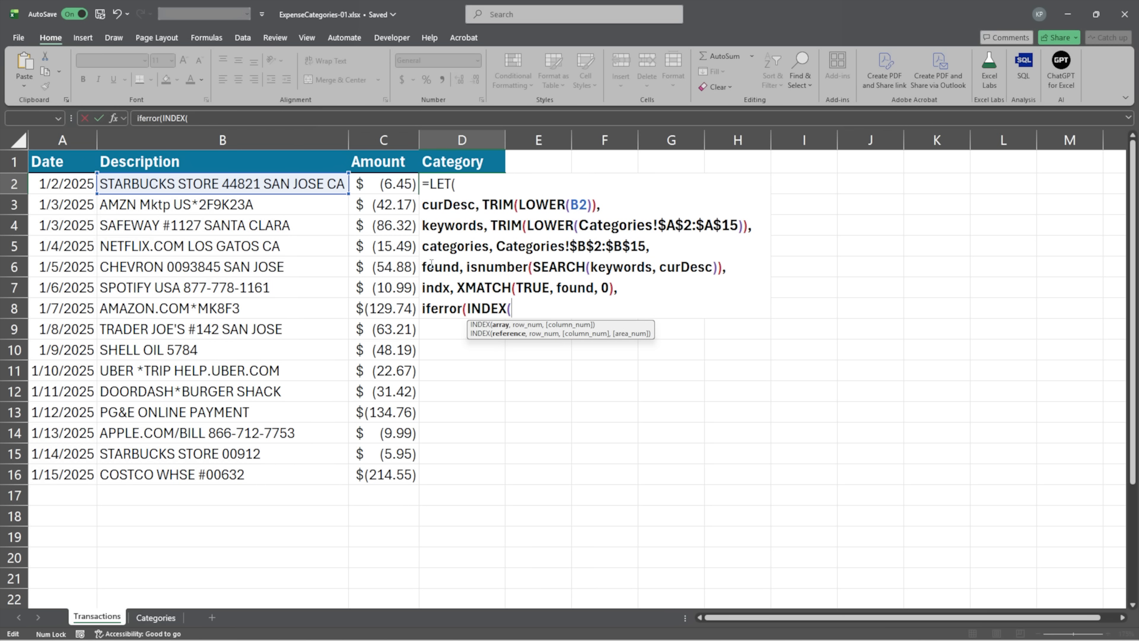
- Give INDEX the array categories and the row number indx, and close the INDEX function
{"action": "type", "text": "catg"}
{"action": "key", "text": "BackSpace"}
{"action": "type", "text": "e"}
{"action": "key", "text": "Tab"}
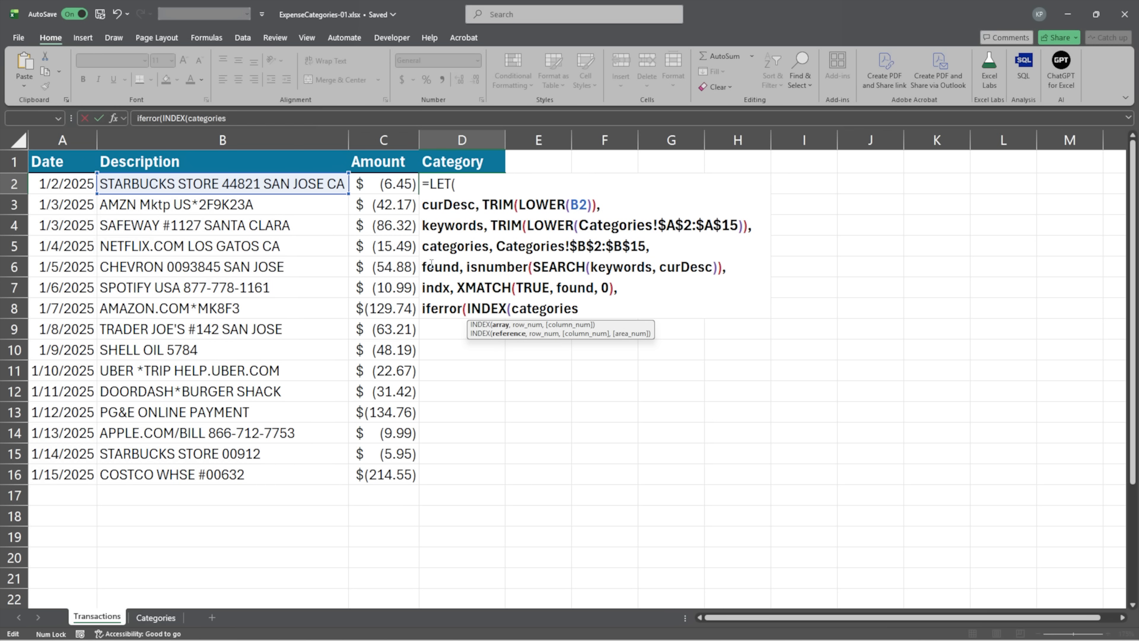
{"action": "type", "text": ", "}
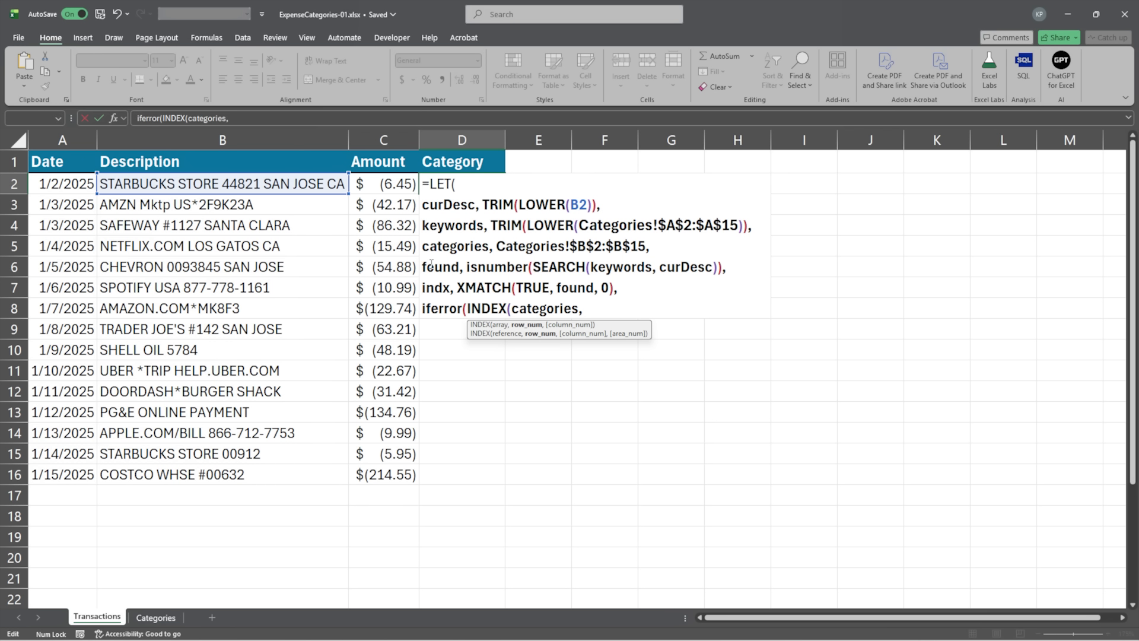
{"action": "type", "text": "indx"}
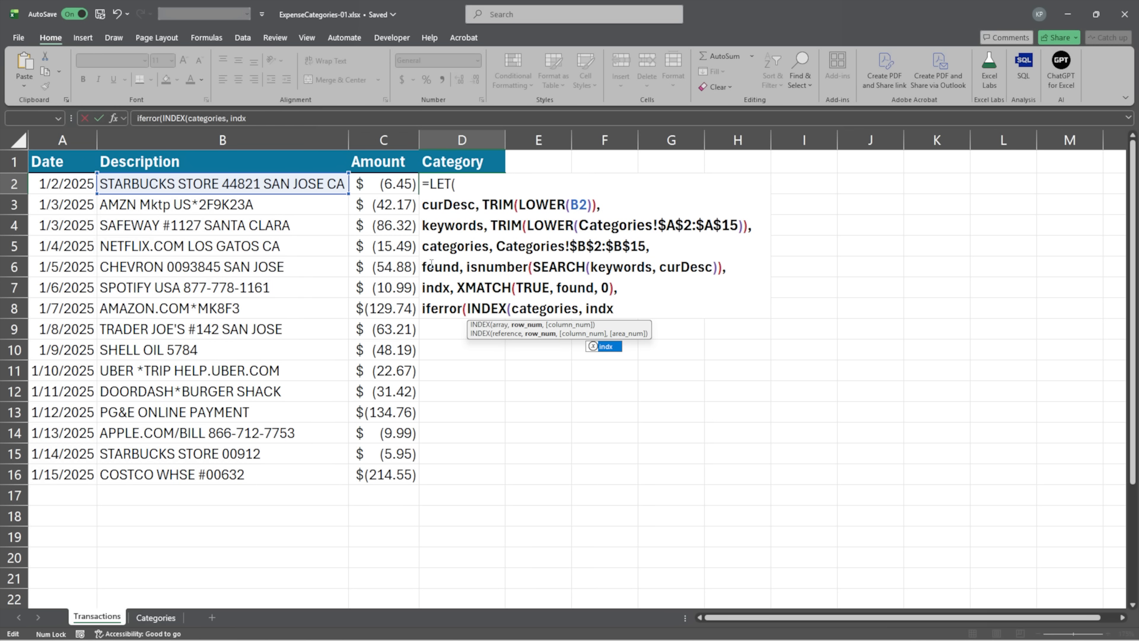
{"action": "type", "text": ")"}
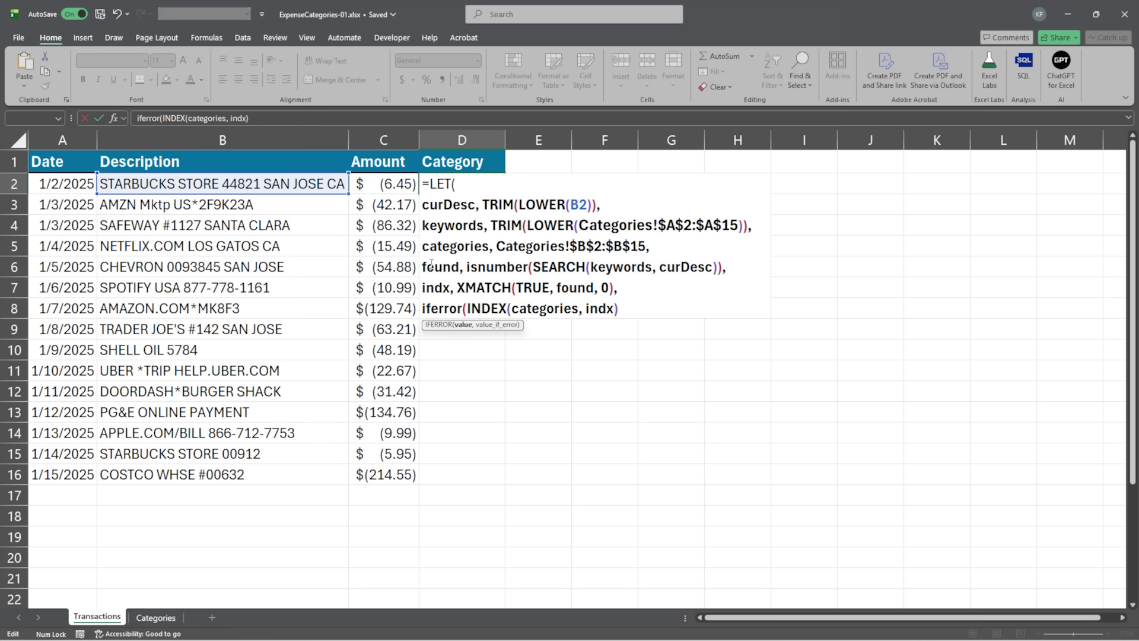
- Set the IFERROR fallback to "Uncategorized", close the IFERROR and LET functions, and enter the formula in D2
{"action": "type", "text": ", \"Uncategorized"}
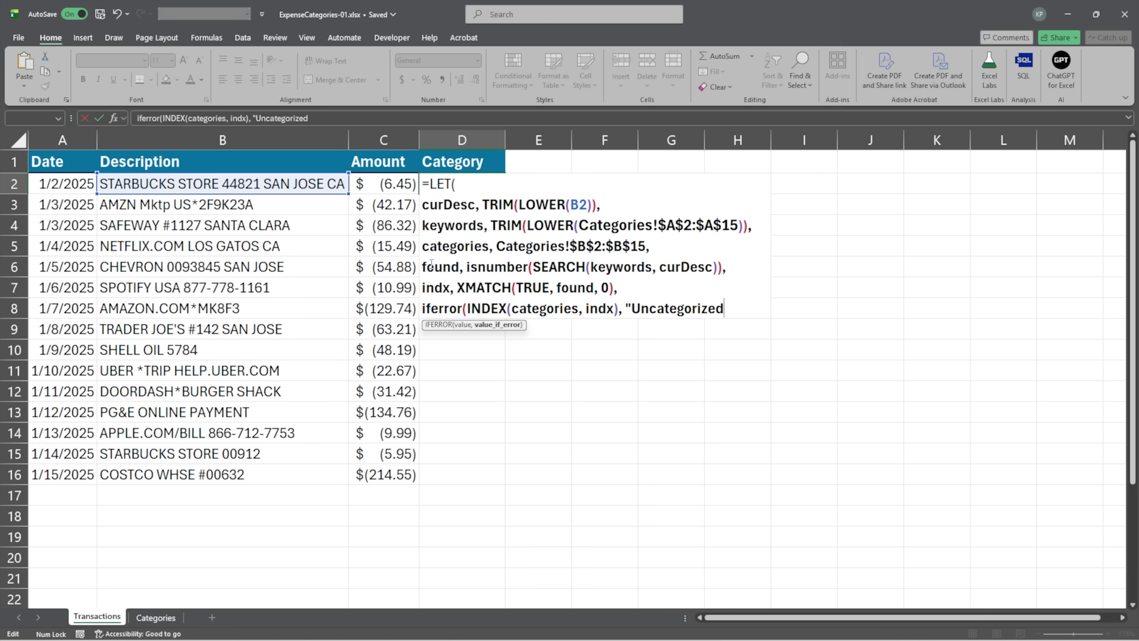
{"action": "type", "text": "\")"}
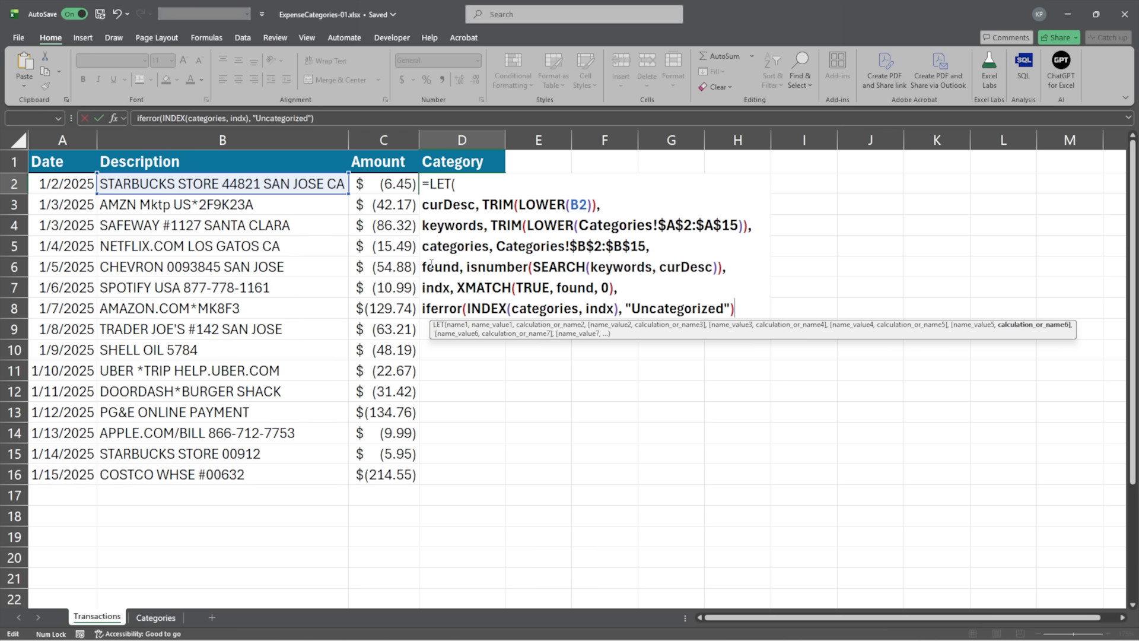
{"action": "type", "text": ")"}
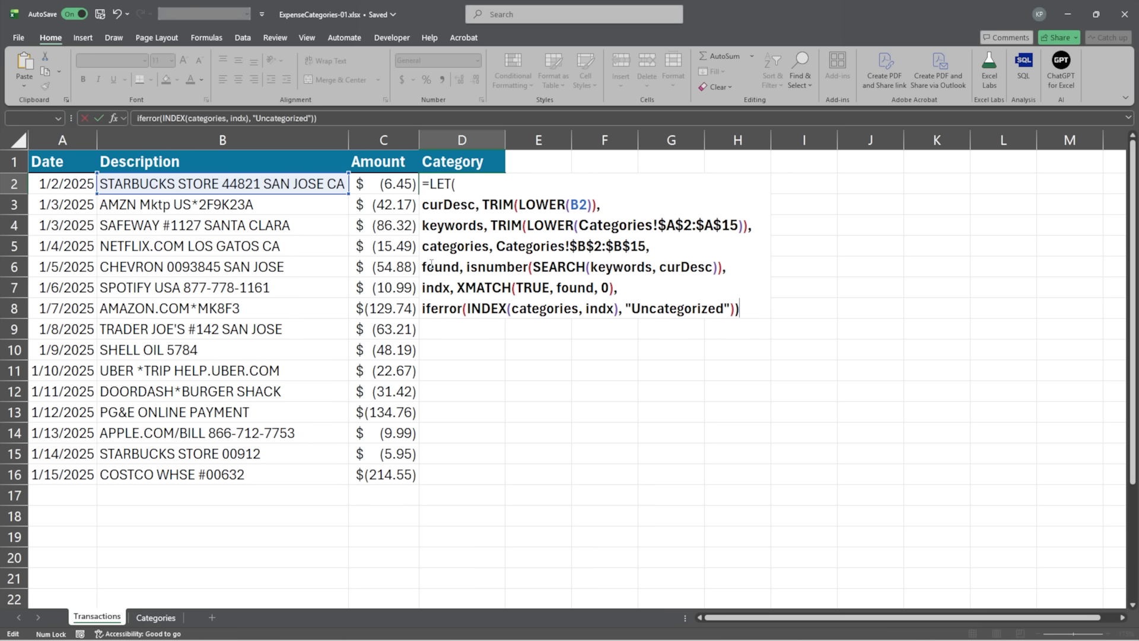
{"action": "key", "text": "Return"}
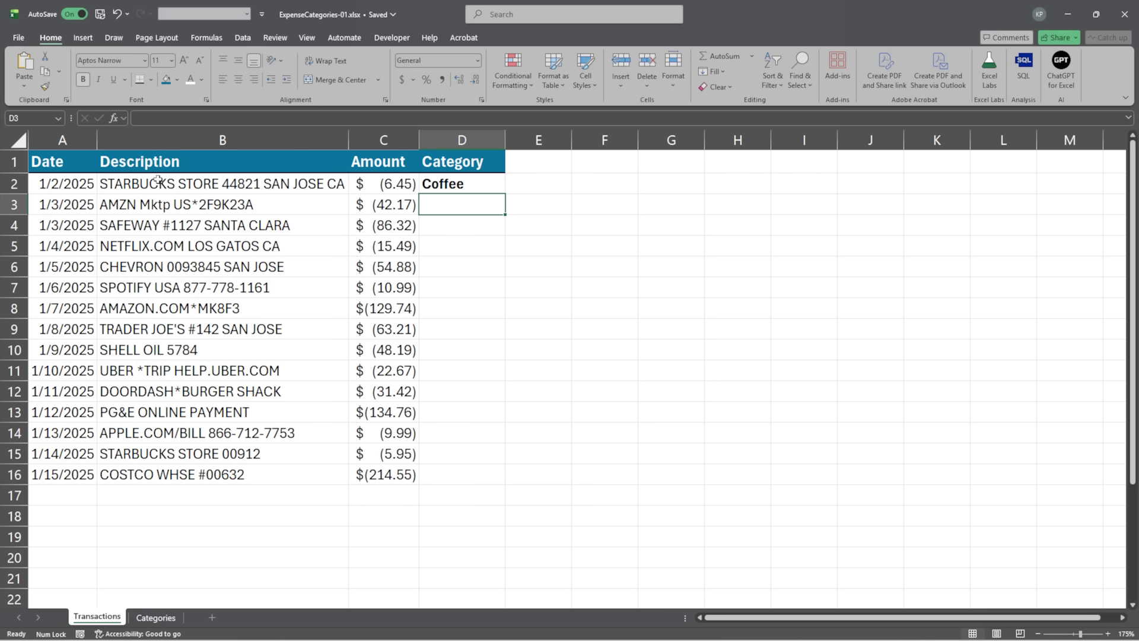
- Check the keyword list on the Categories sheet, and fill the D2 formula on the Transactions sheet down through D16
{"action": "left_click", "coordinate": [156, 617]}
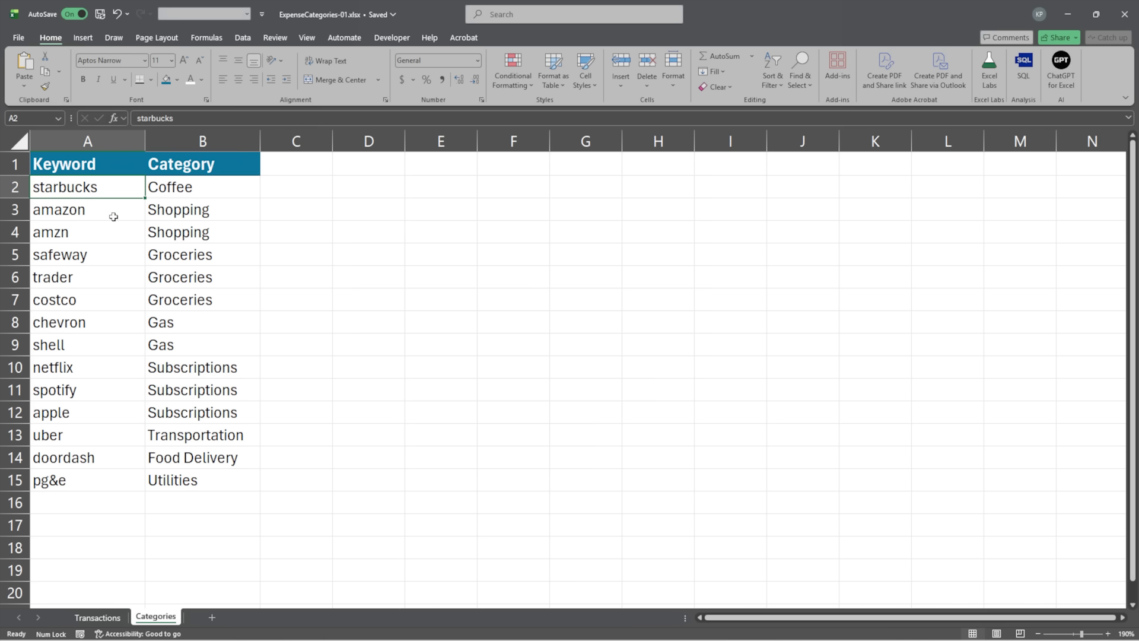
{"action": "left_click", "coordinate": [97, 618]}
{"action": "left_click", "coordinate": [450, 184]}
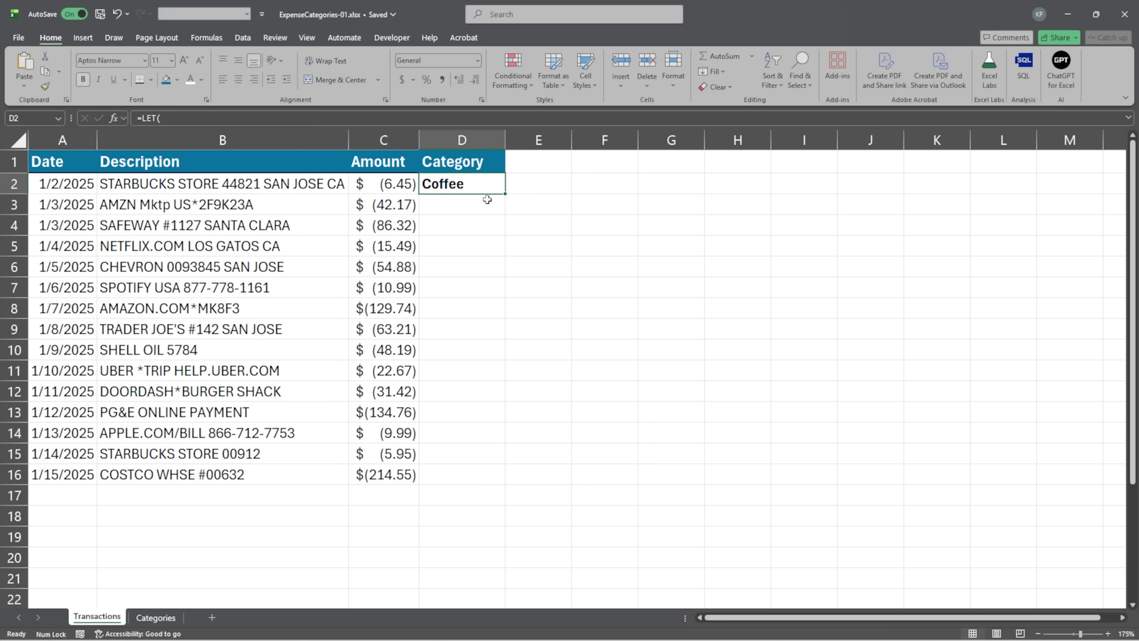
{"action": "double_click", "coordinate": [505, 193]}
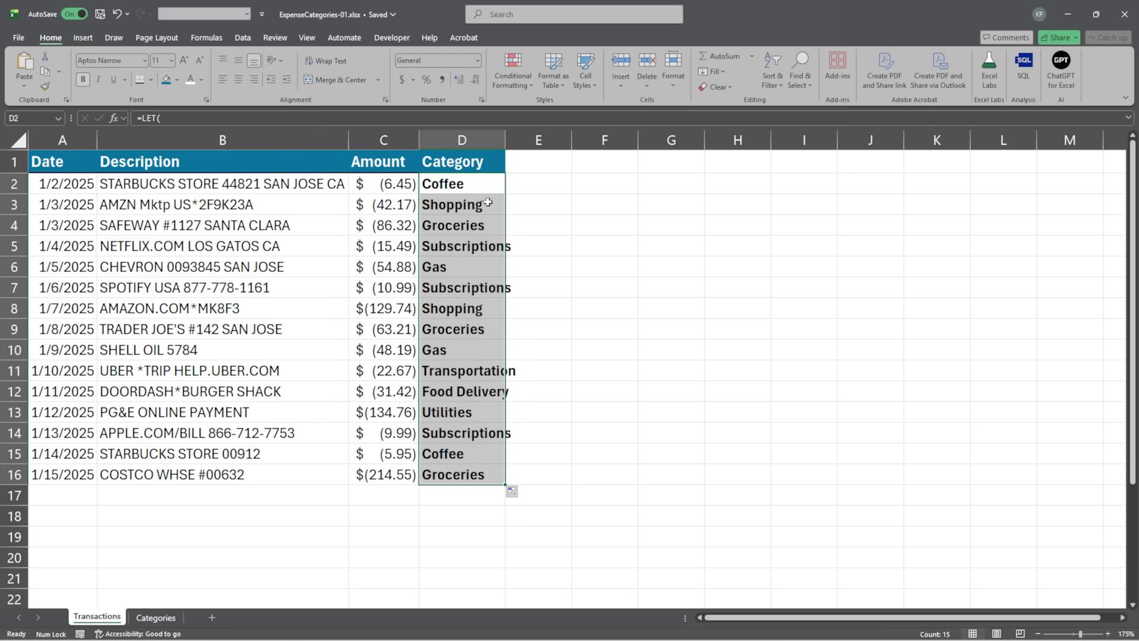